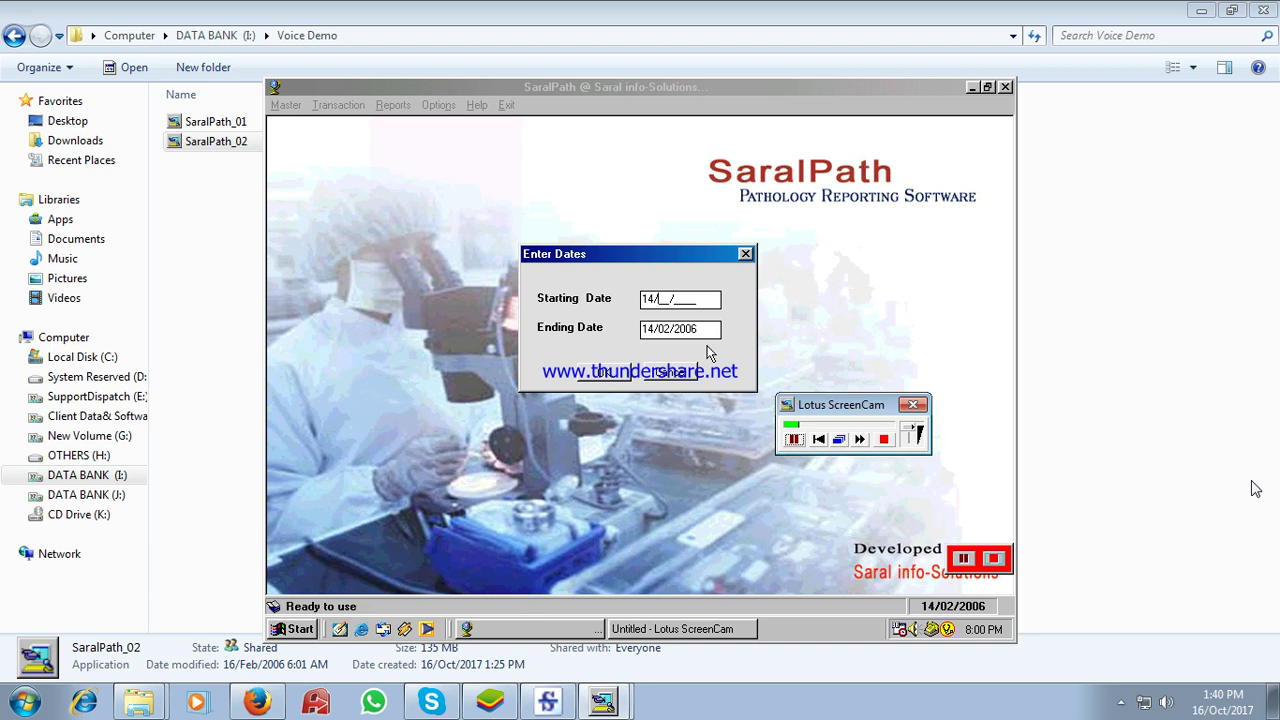
# - Set the starting date to 14/02/2005 and preview the first doctor's account report, totalling 275
pyautogui.write('022006')
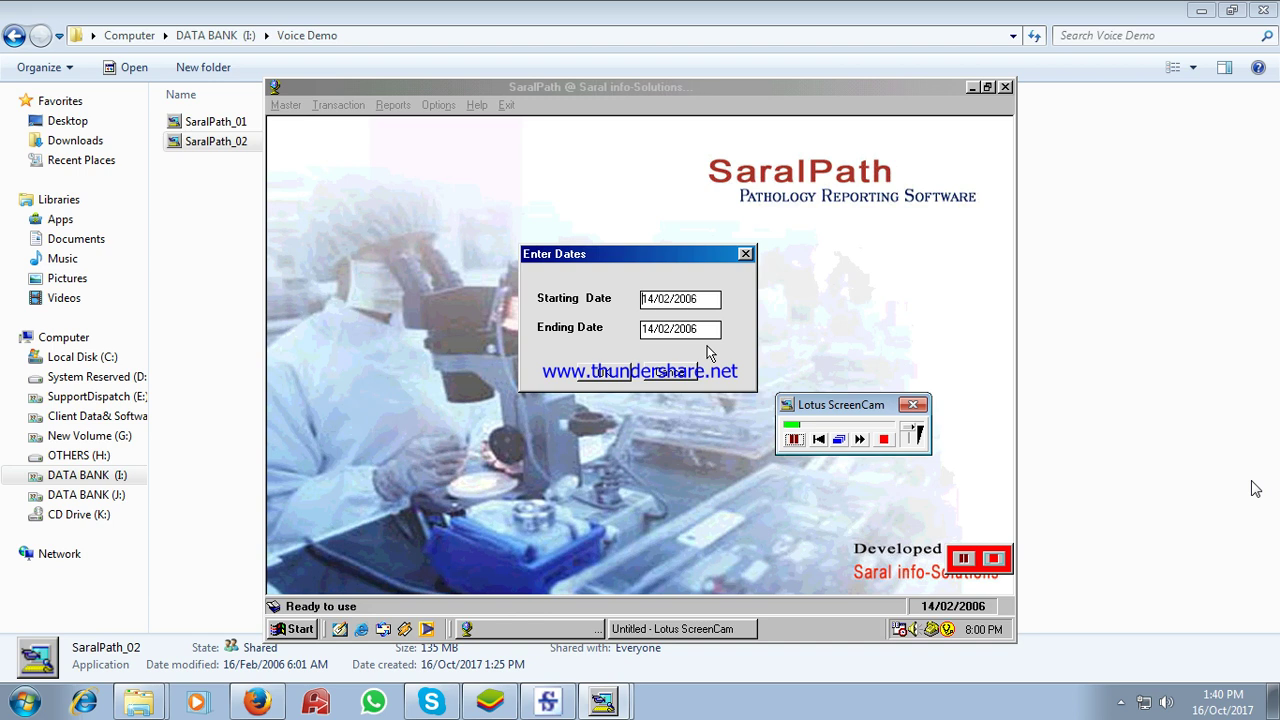
pyautogui.press('BackSpace')
pyautogui.write('5')
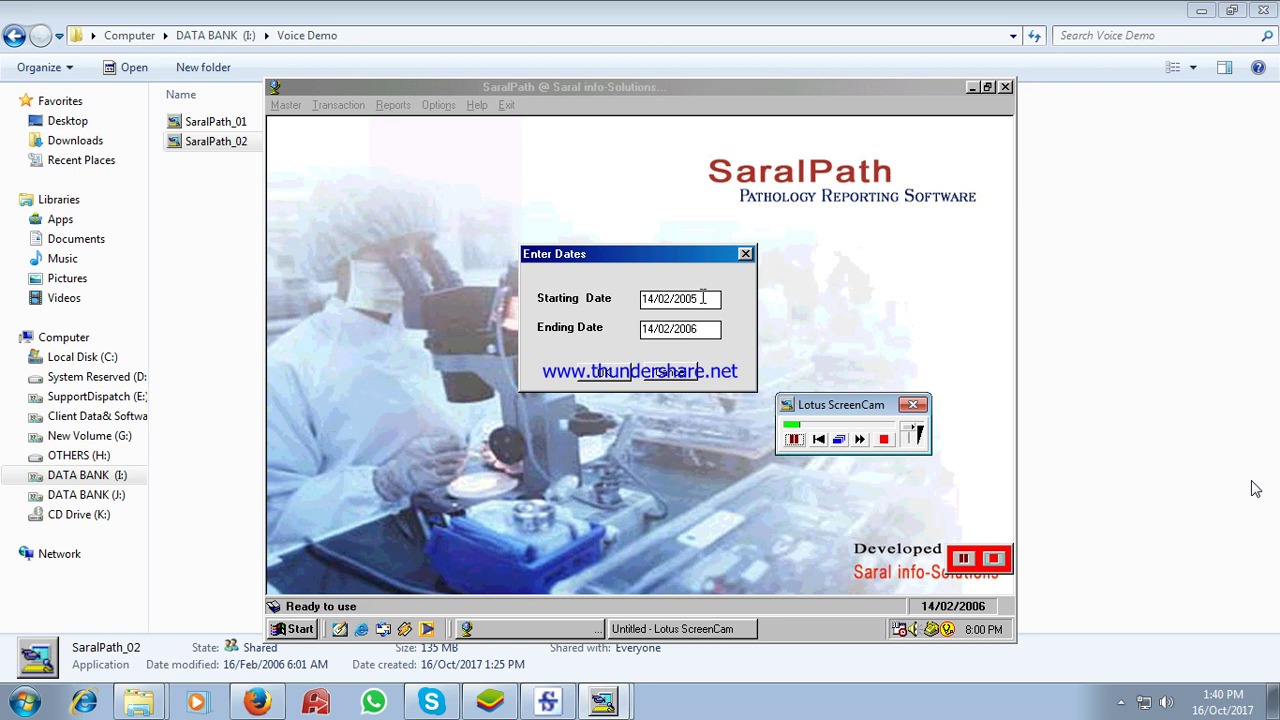
pyautogui.click(617, 382)
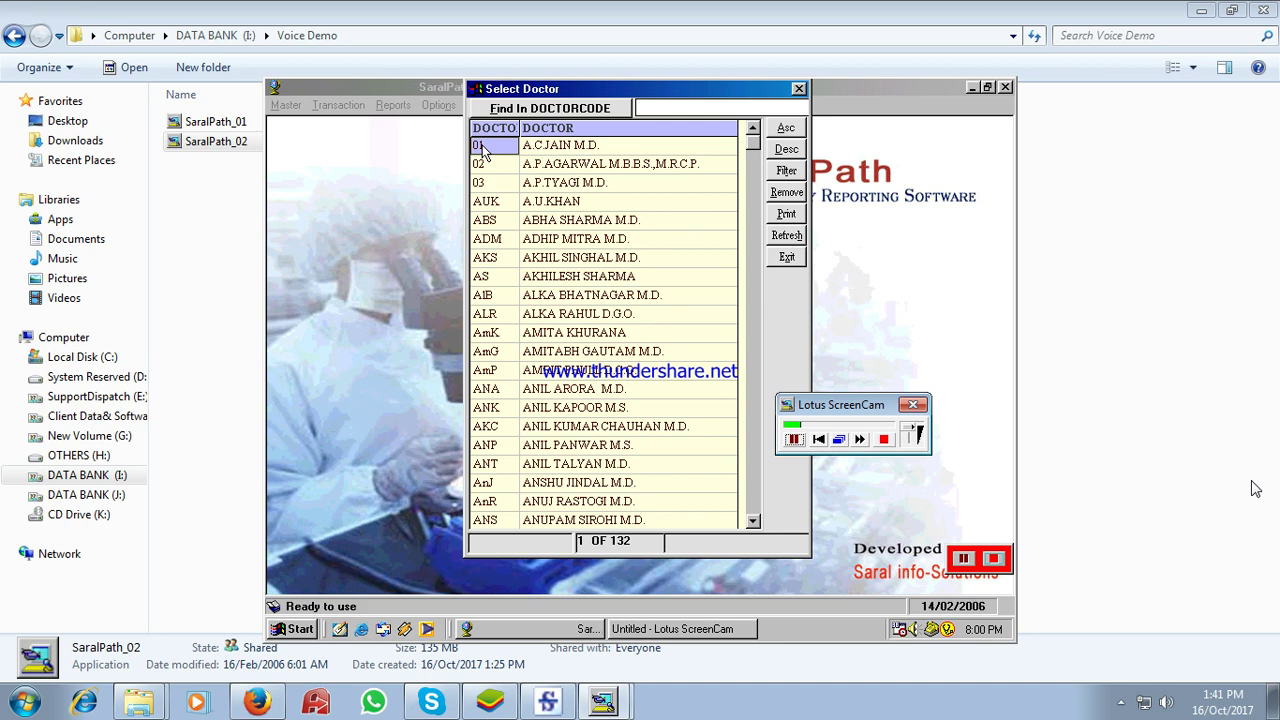
pyautogui.doubleClick(481, 148)
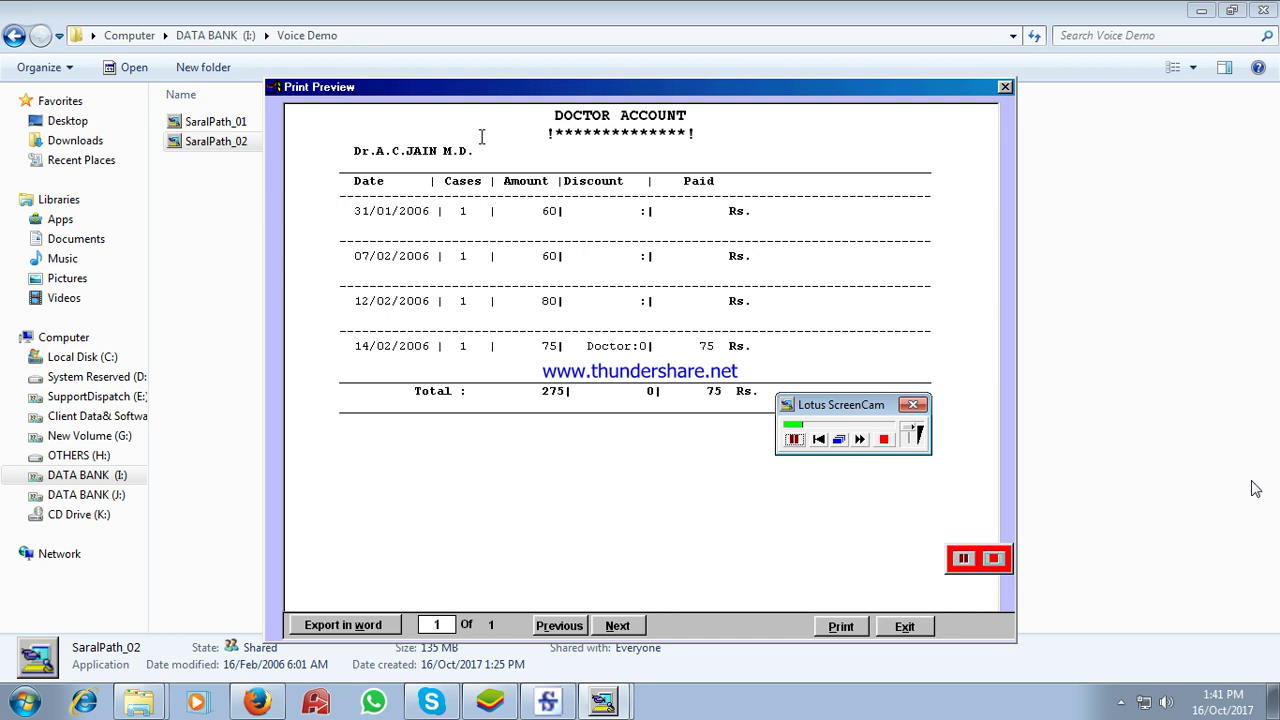
# - Close the Doctor Account print preview to return to the patient-wise Test Result Entry sheet
pyautogui.click(1121, 703)
pyautogui.click(1121, 703)
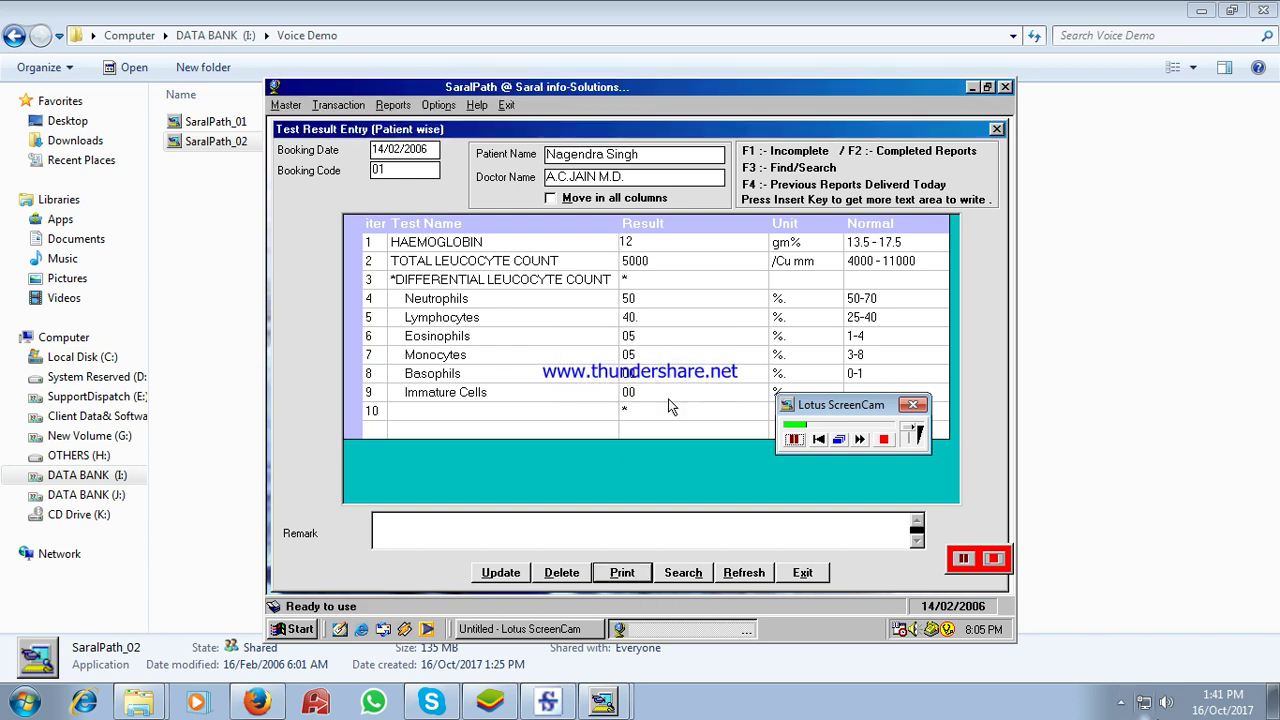
# - Tick Highlight Abnormal Values in Application Settings alongside Maintainreceipt
pyautogui.moveTo(851, 412); pyautogui.dragTo(1097, 402)
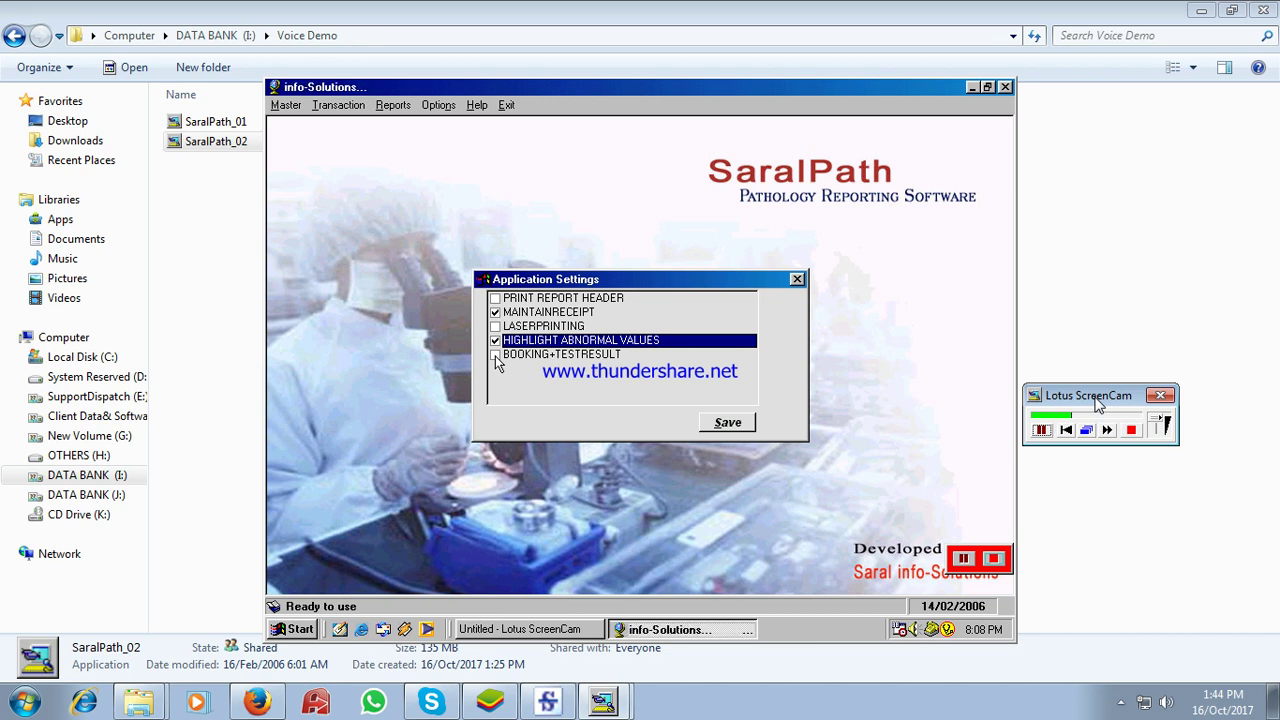
# - Enable BOOKING+TESTRESULT, save the settings, and start a new booking via Transaction > Booking
pyautogui.click(495, 356)
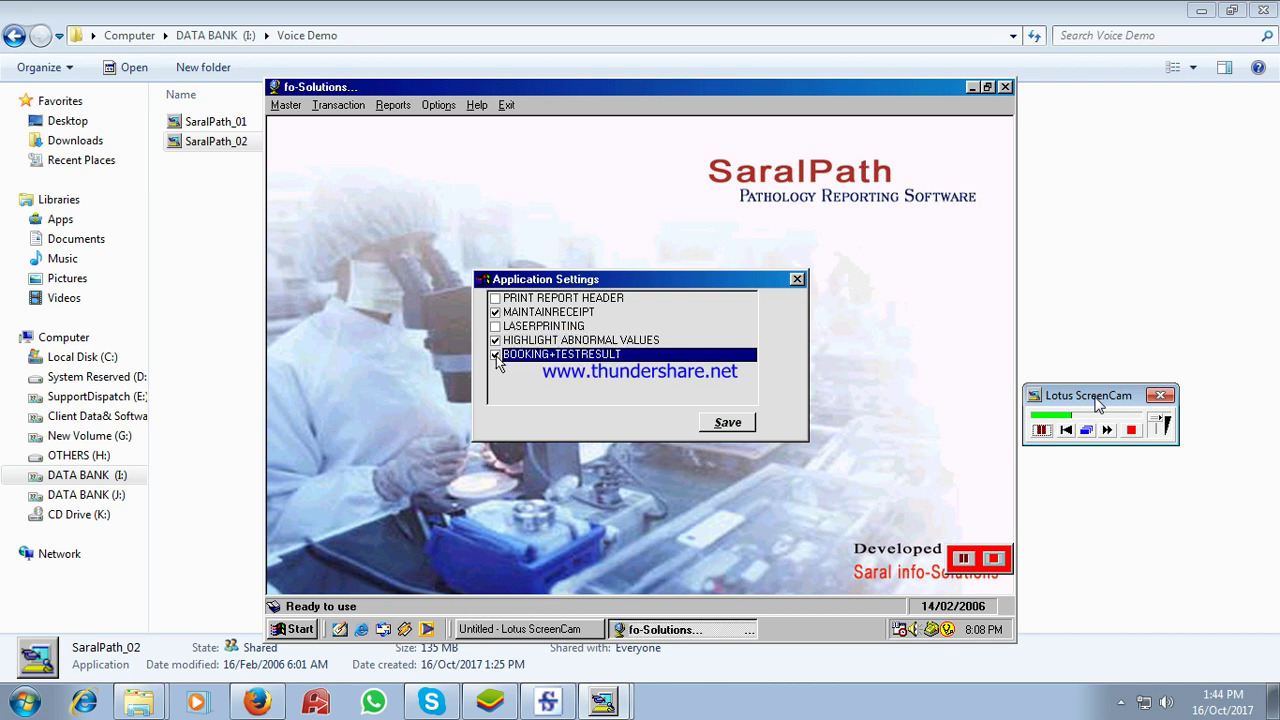
pyautogui.click(727, 423)
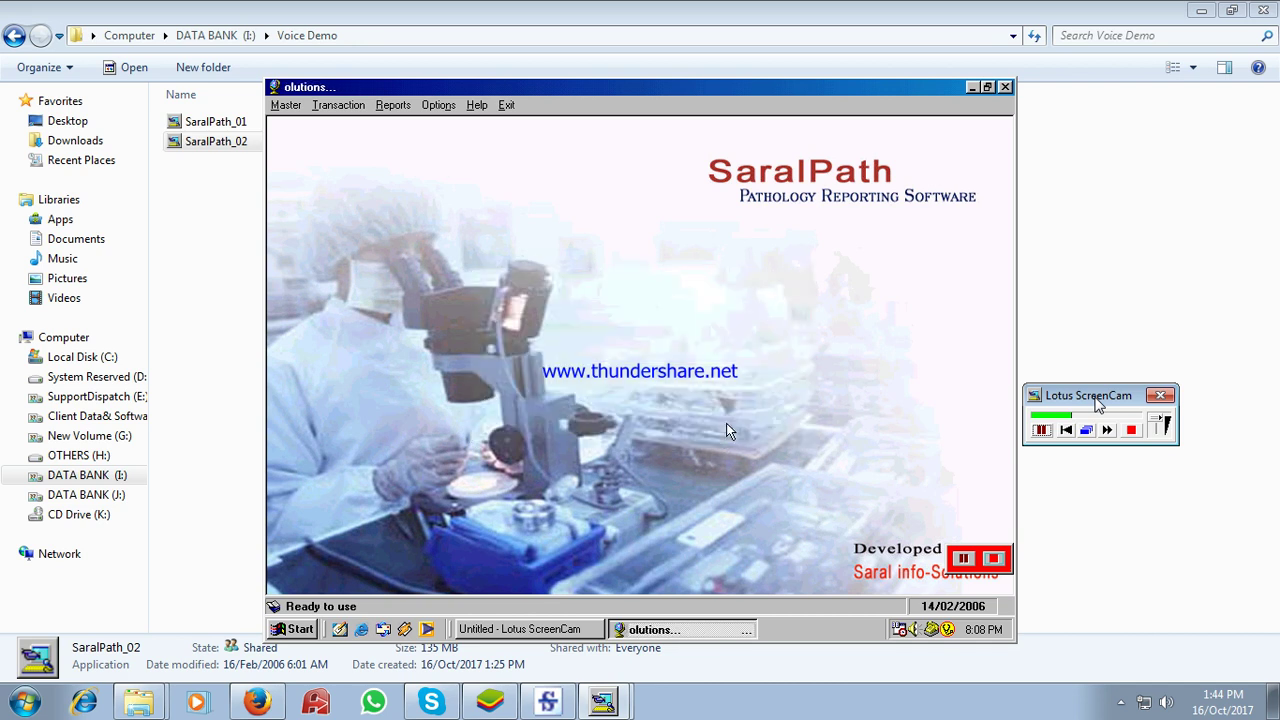
pyautogui.click(299, 108)
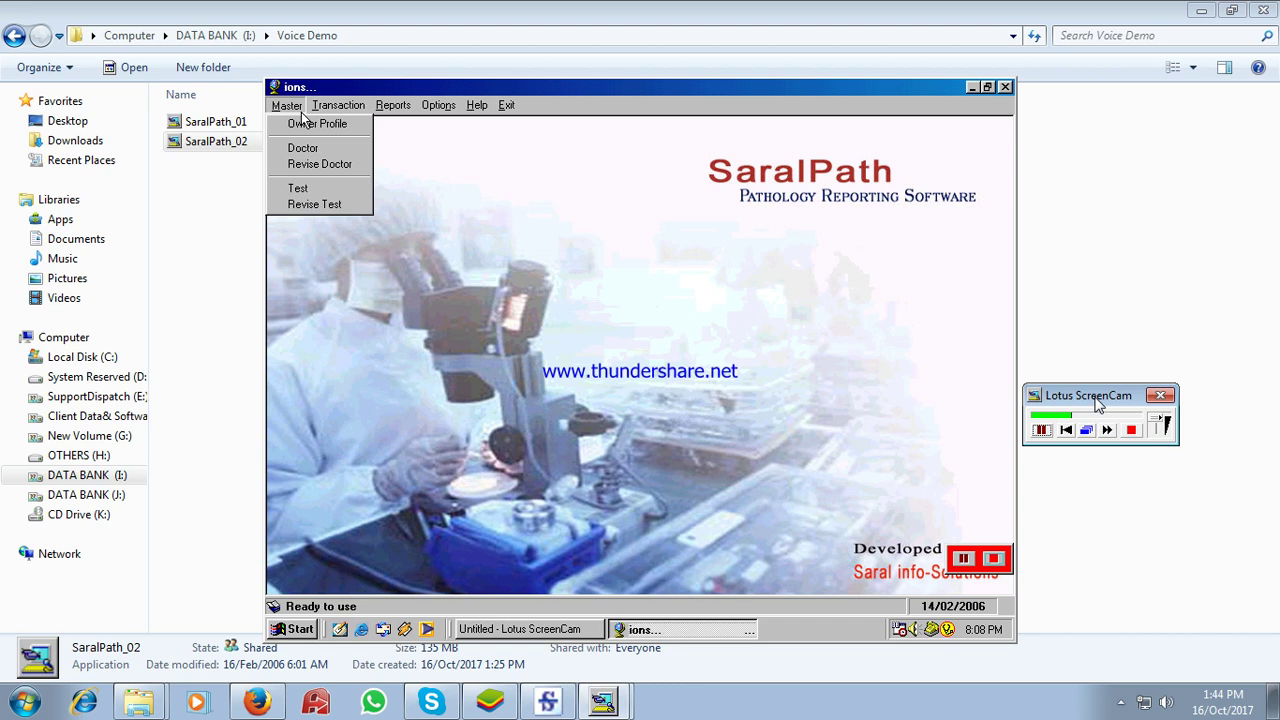
pyautogui.click(338, 105)
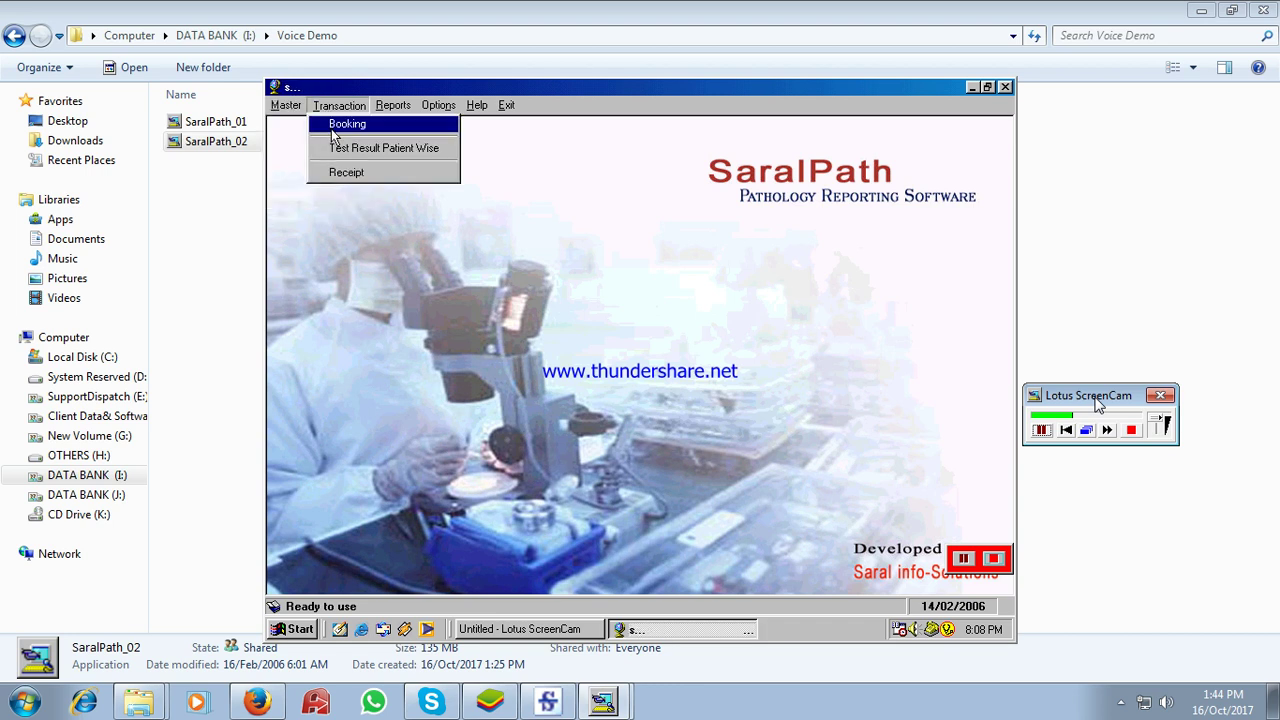
pyautogui.click(335, 127)
# - Enter the patient's name and age 24, and assign doctor 02 to booking 6
pyautogui.press('Tab')
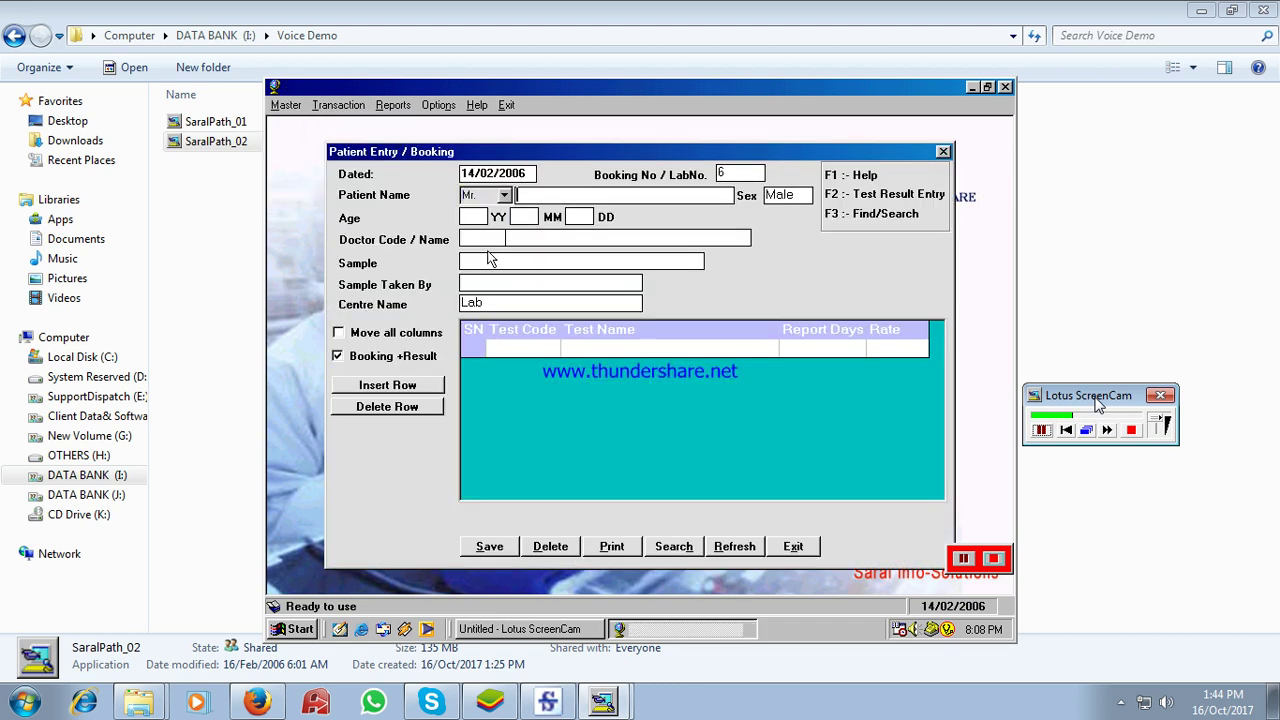
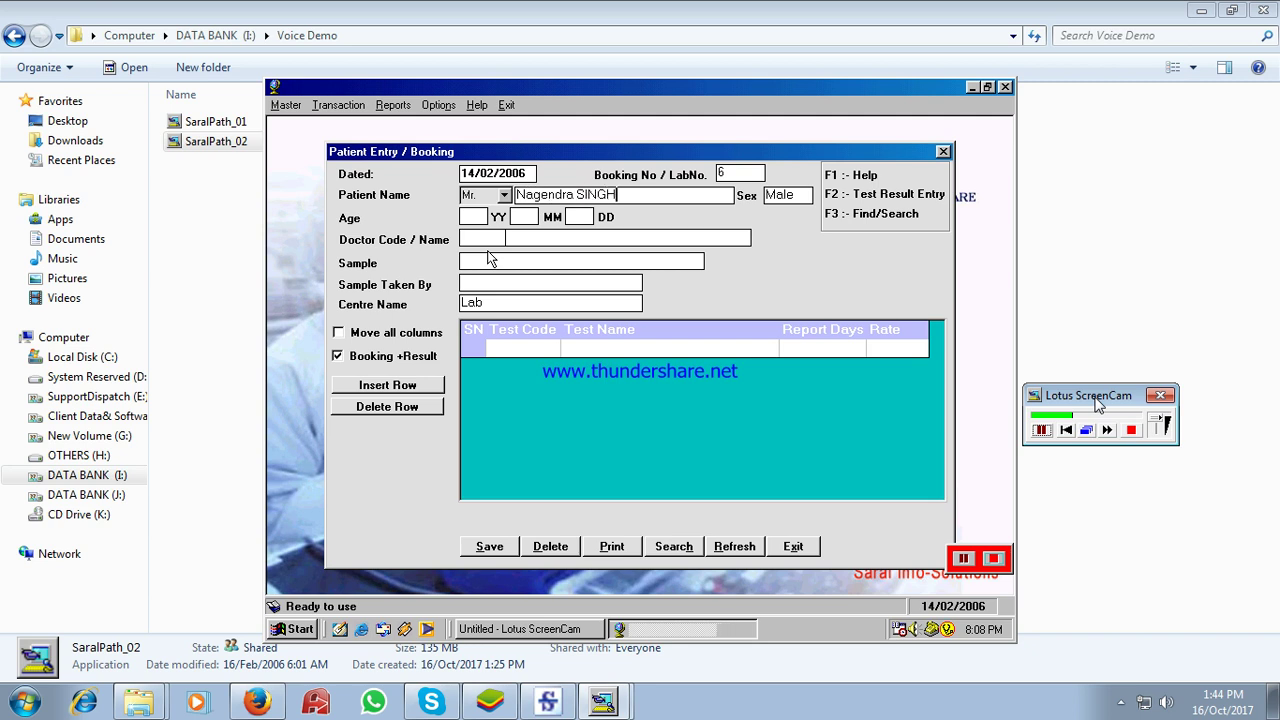
pyautogui.write('24')
pyautogui.press('Return')
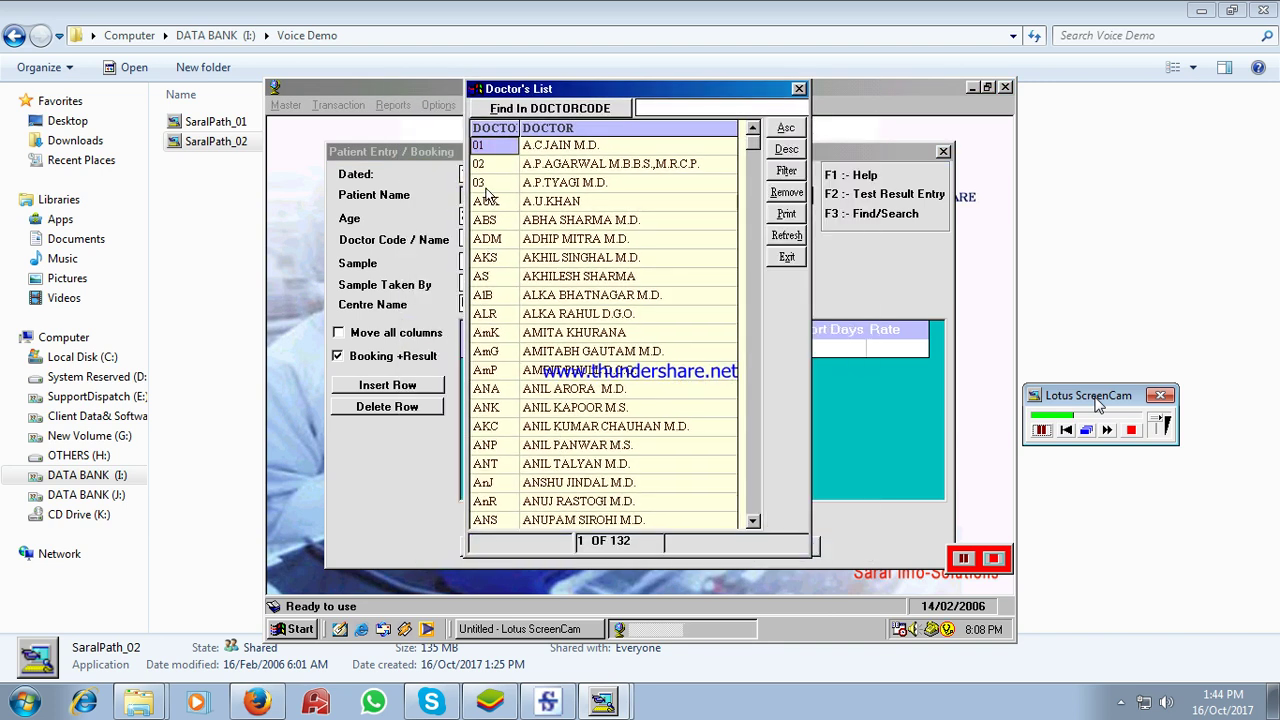
pyautogui.click(487, 165)
pyautogui.doubleClick(487, 167)
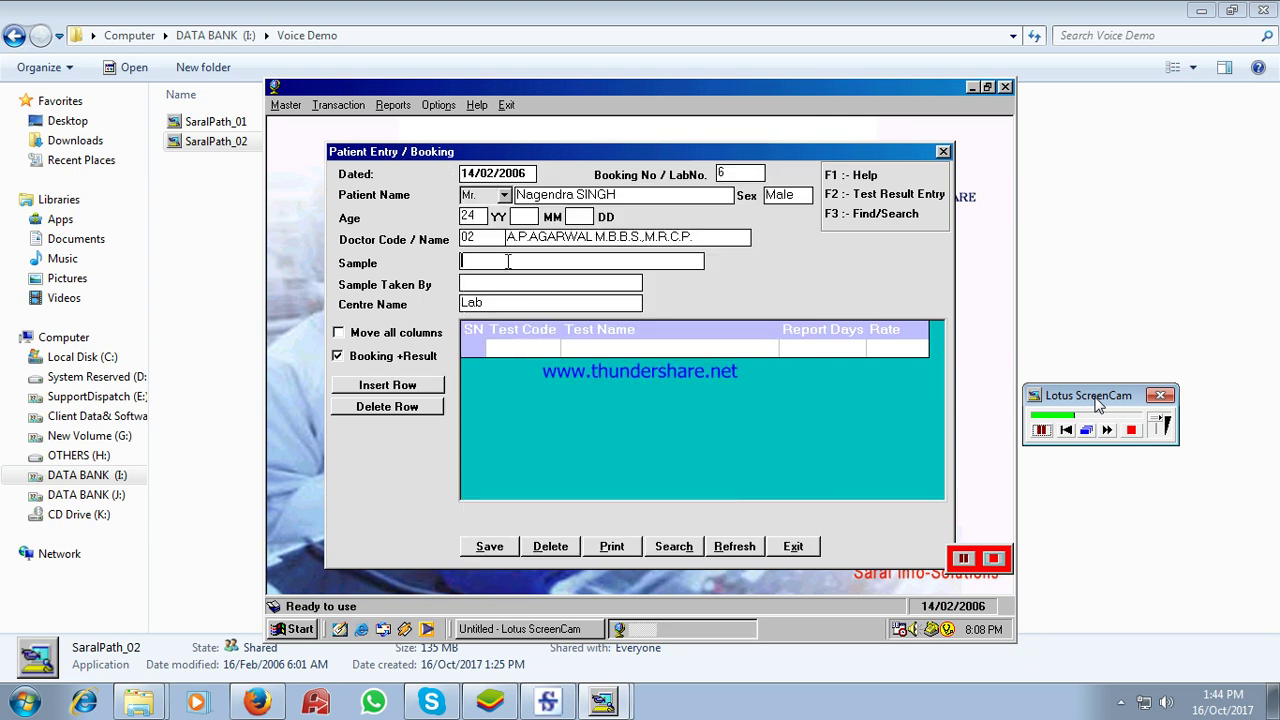
# - Set a BLOOD sample collected At Lab, add HB, TLC and DLC tests (75.00 total), and save
pyautogui.write('BLO')
pyautogui.press('Return')
pyautogui.press('Return')
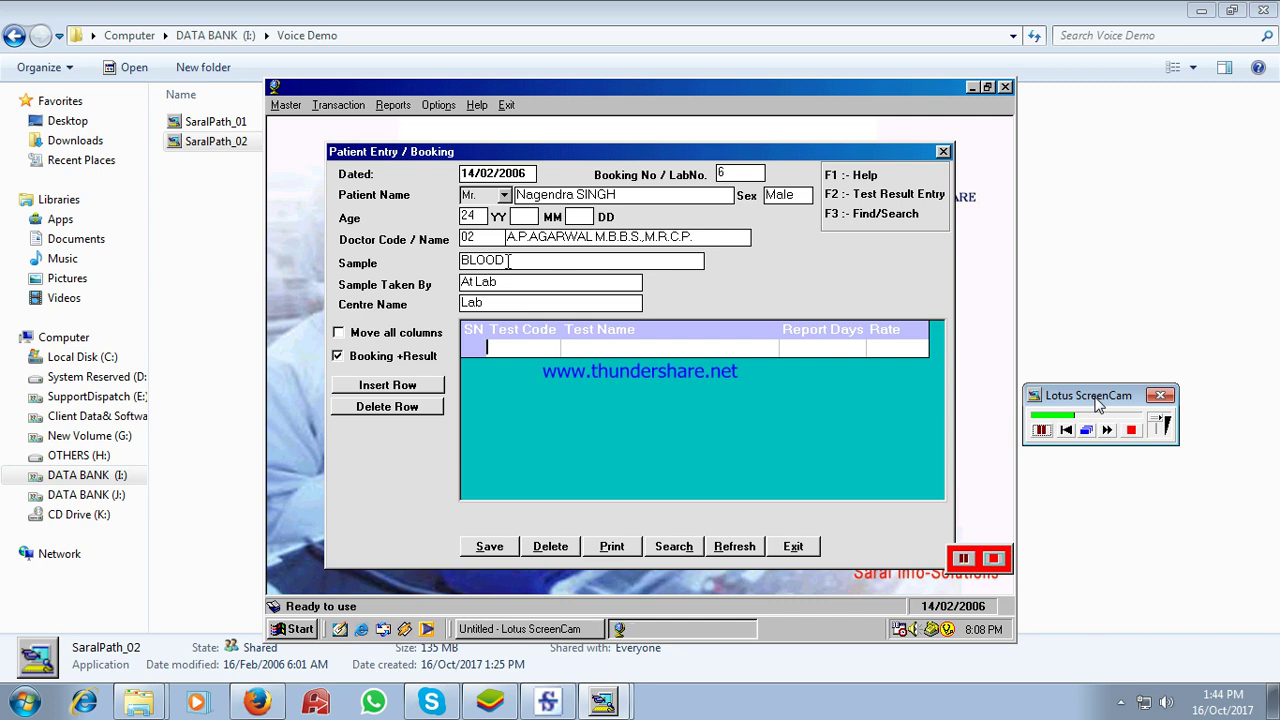
pyautogui.write('HB')
pyautogui.press('Return')
pyautogui.write('TLC')
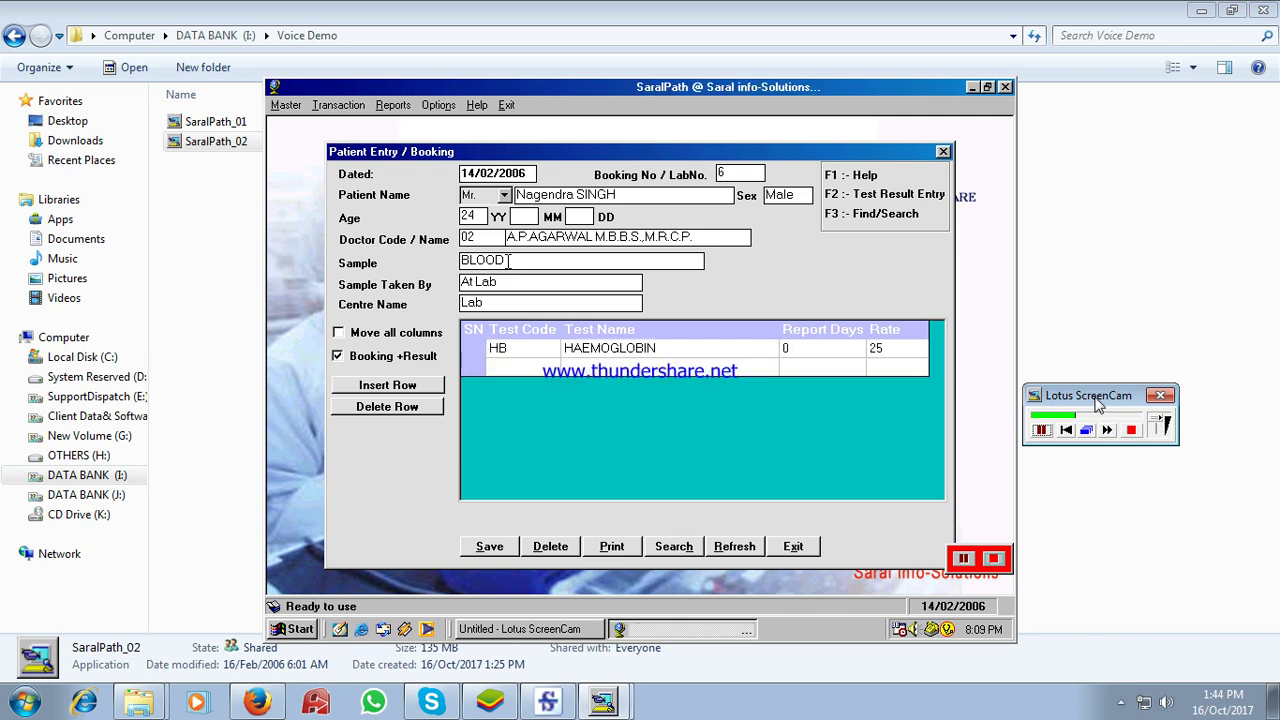
pyautogui.press('Return')
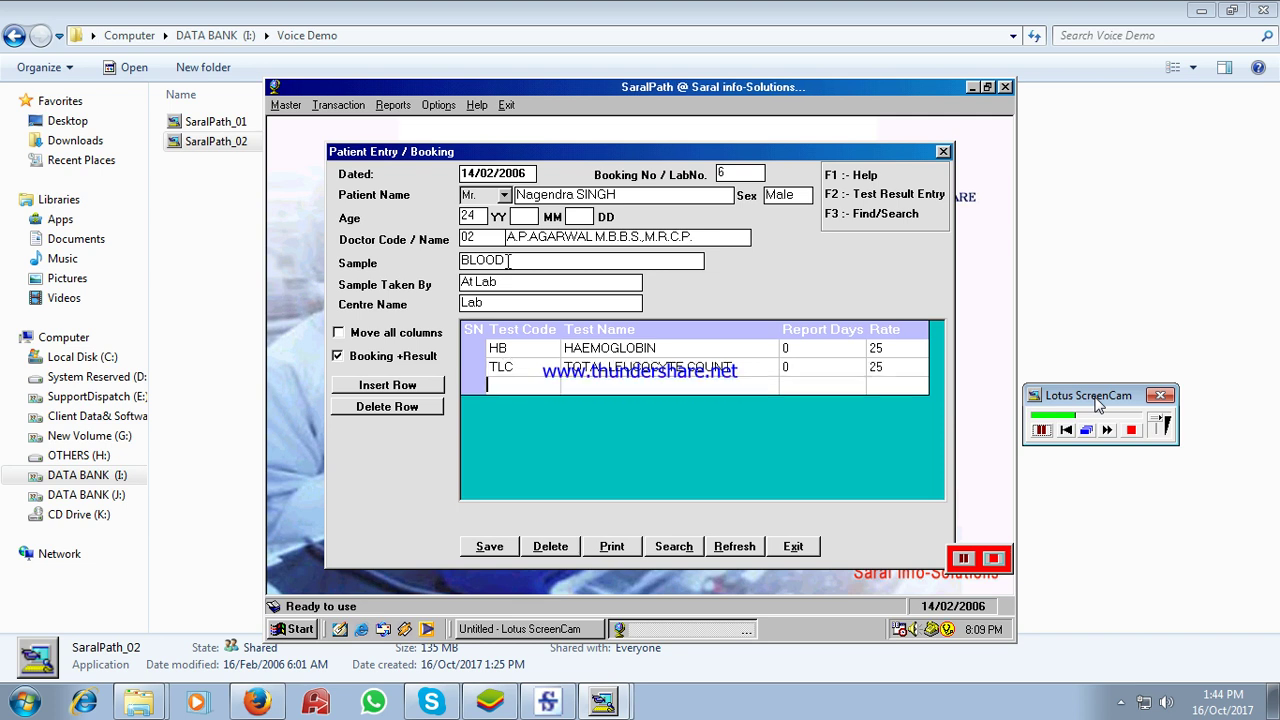
pyautogui.write('D')
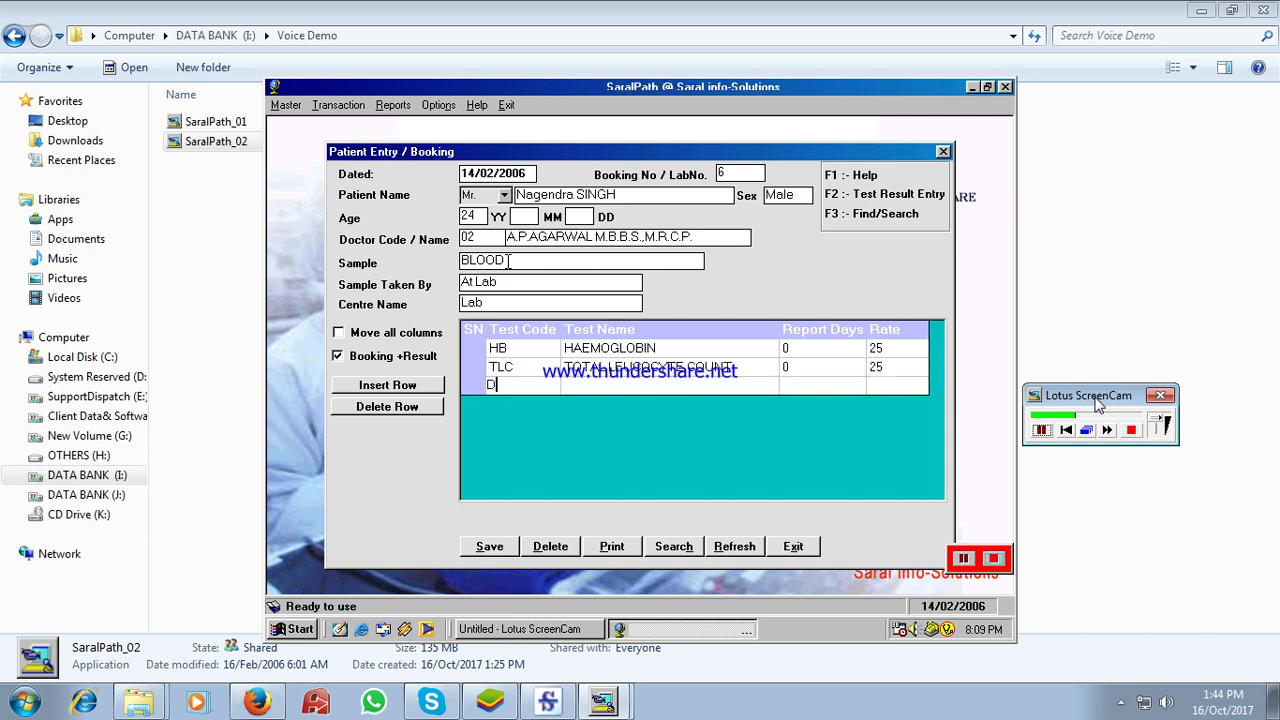
pyautogui.write('LC')
pyautogui.press('Return')
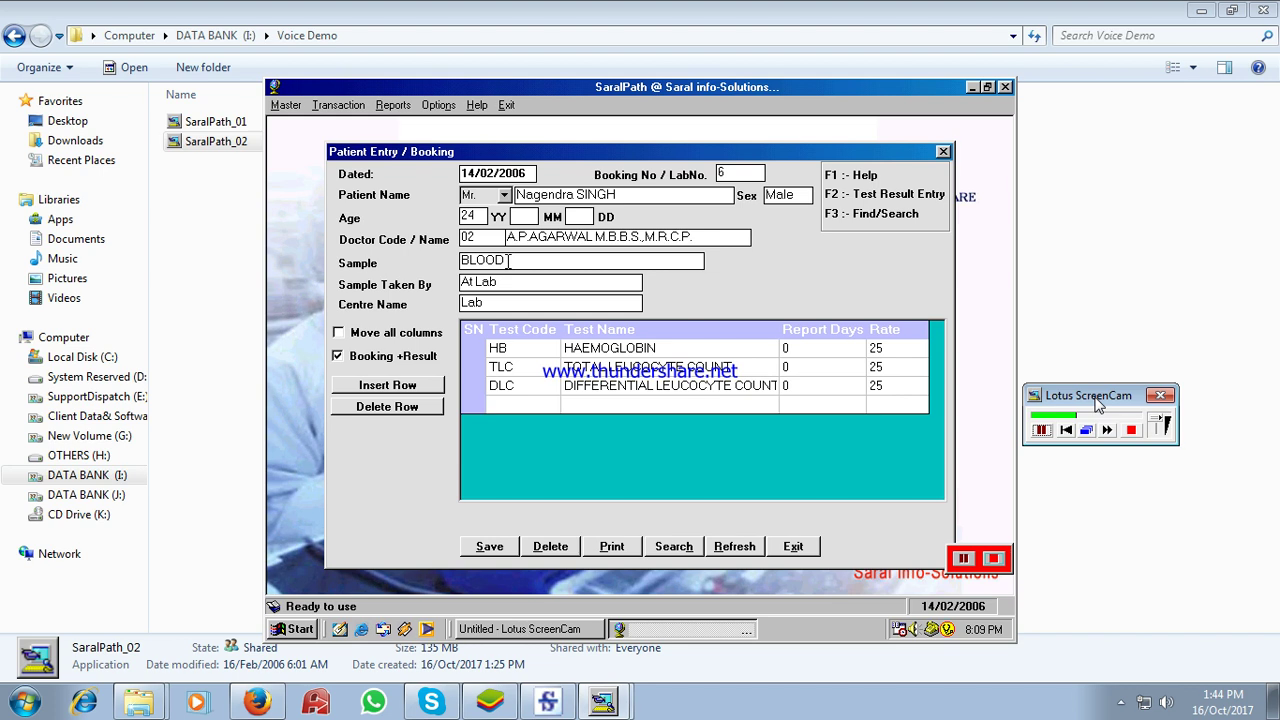
pyautogui.hotkey('alt', 's')
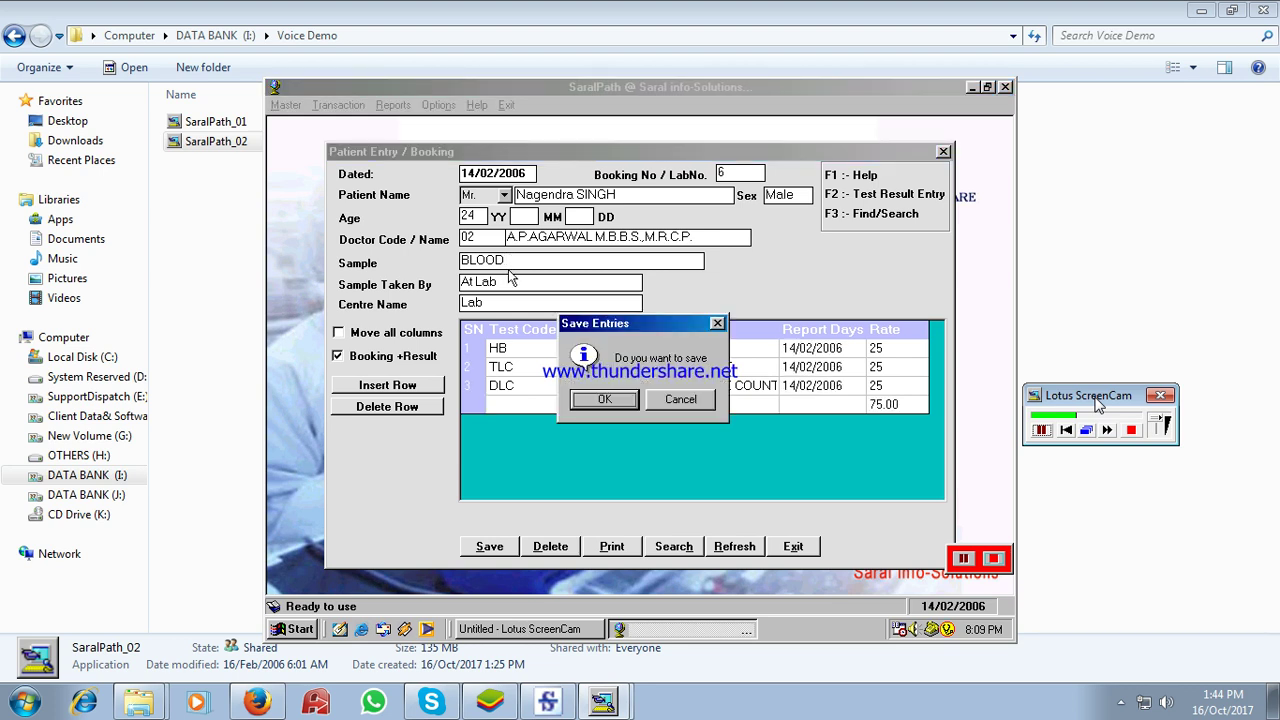
# - Confirm the booking save and enter a 10% discount on the payment receipt
pyautogui.press('Return')
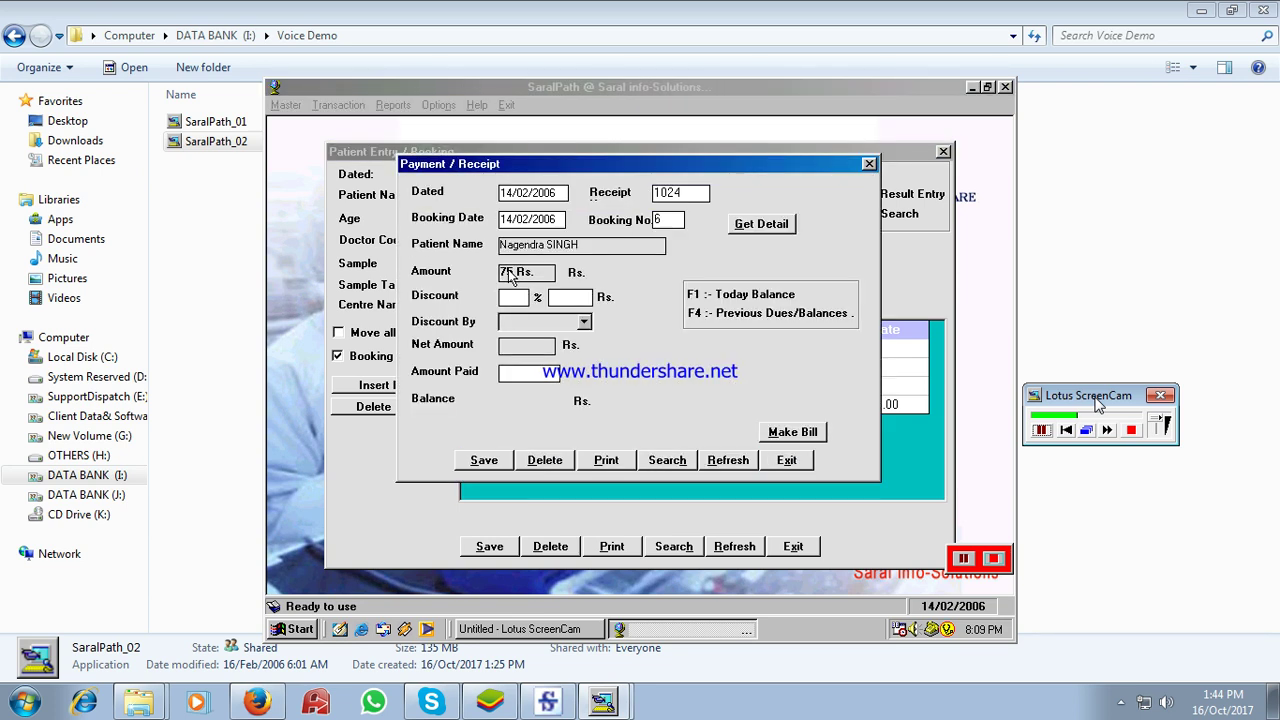
pyautogui.write('10')
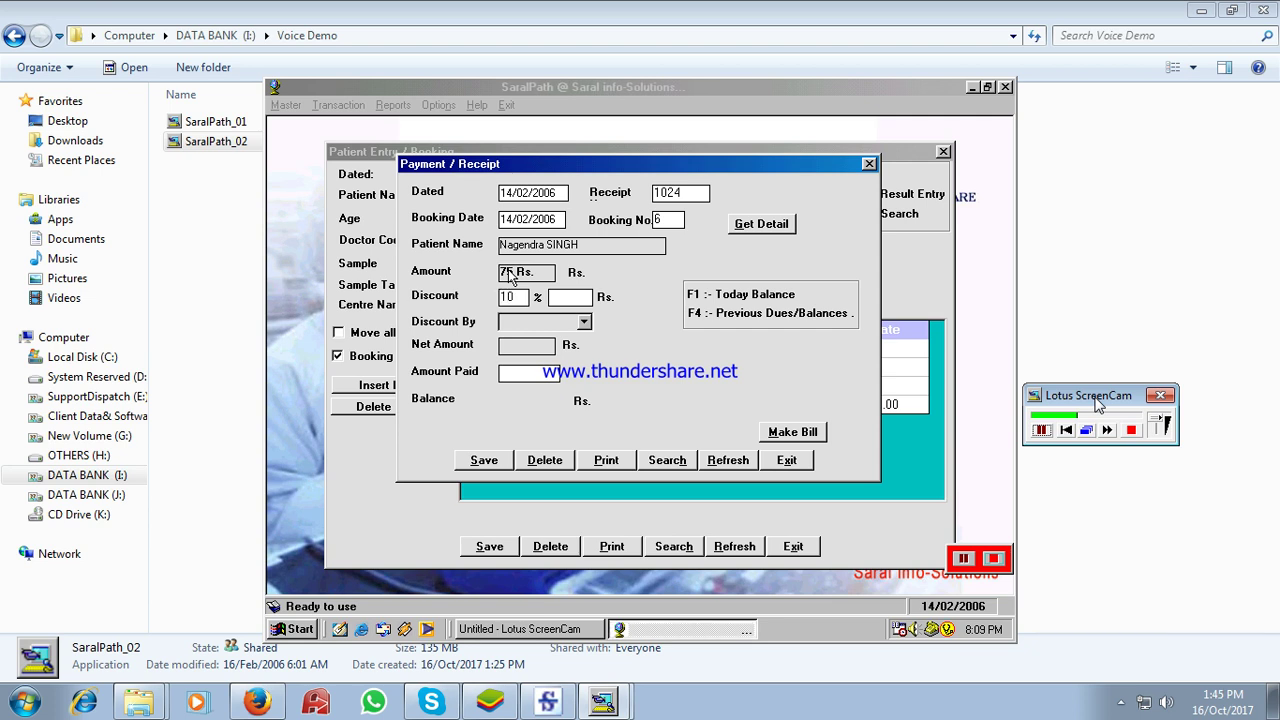
pyautogui.press('Return')
pyautogui.press('BackSpace')
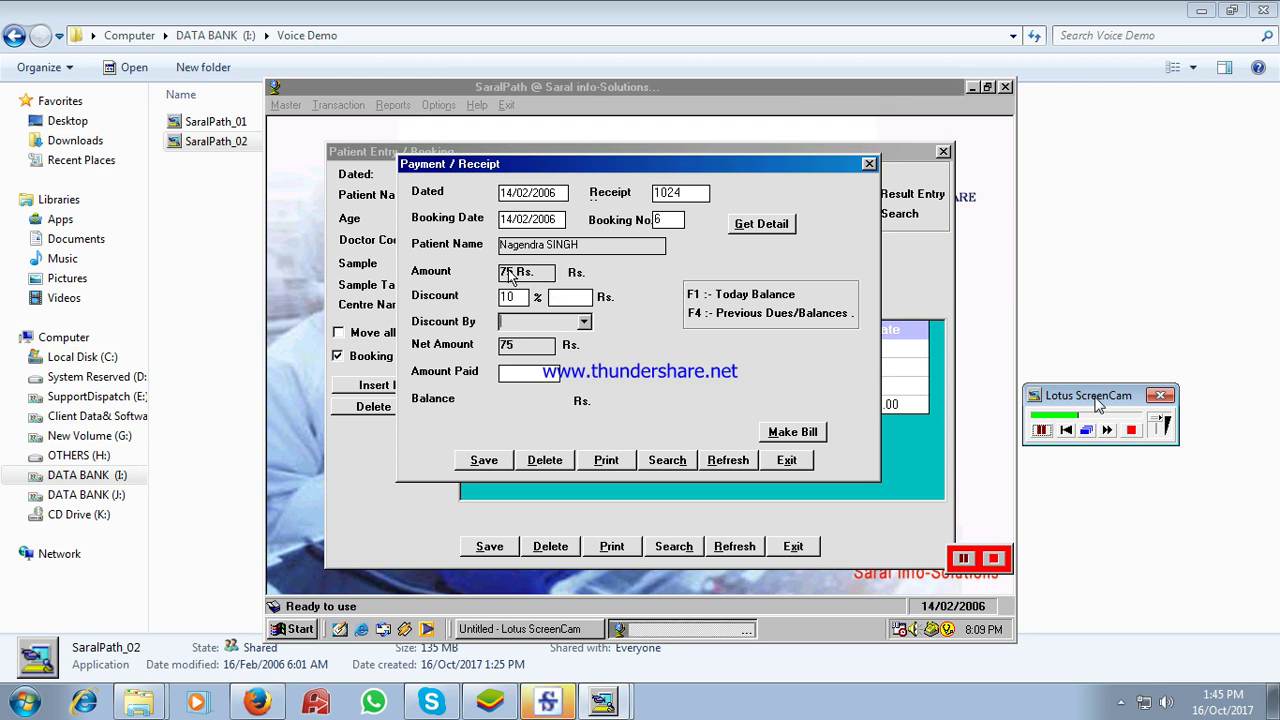
pyautogui.press('Return')
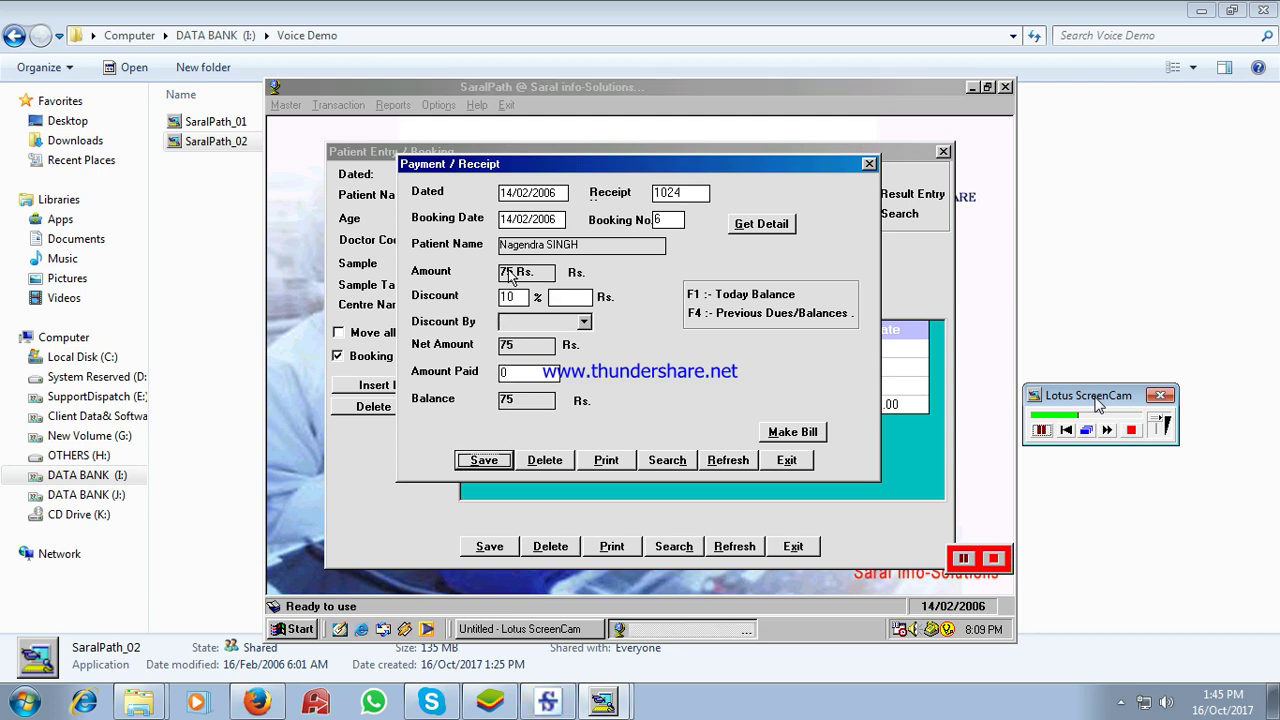
# - Record 75 as the amount paid, save the receipt, and skip printing it
pyautogui.hotkey('shift', 'Tab')
pyautogui.press('BackSpace')
pyautogui.write('75')
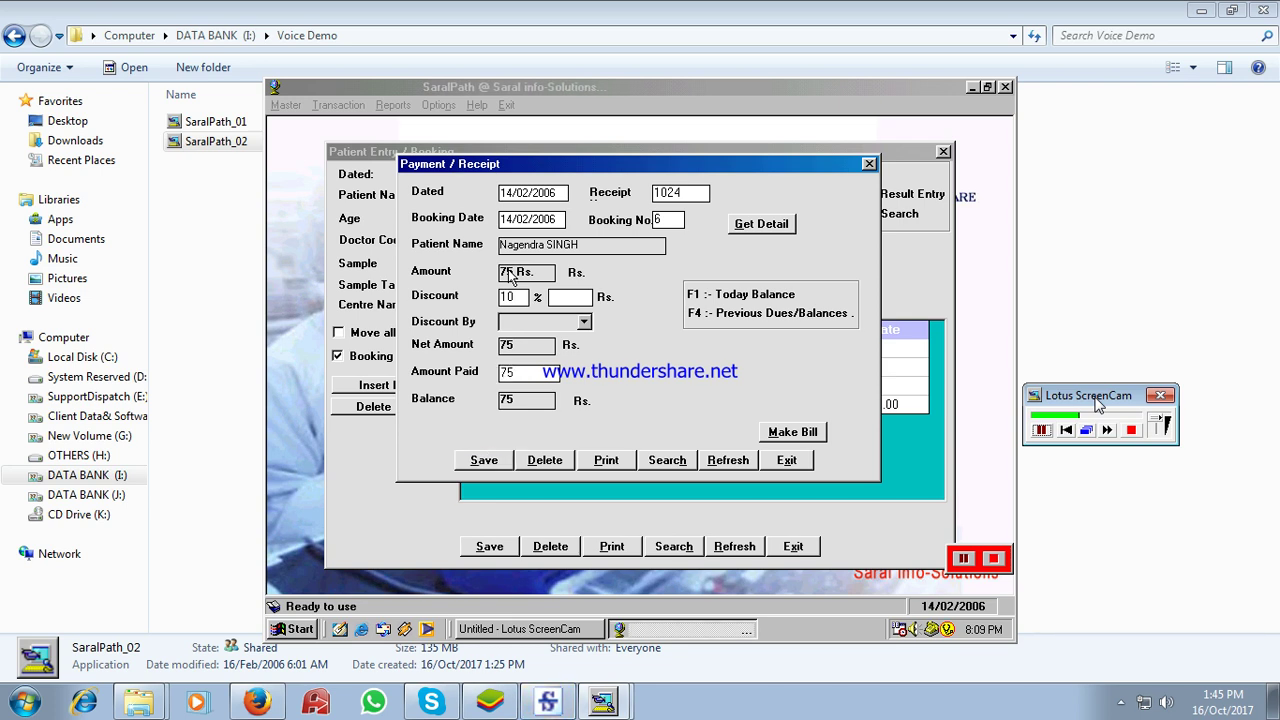
pyautogui.press('Tab')
pyautogui.press('Return')
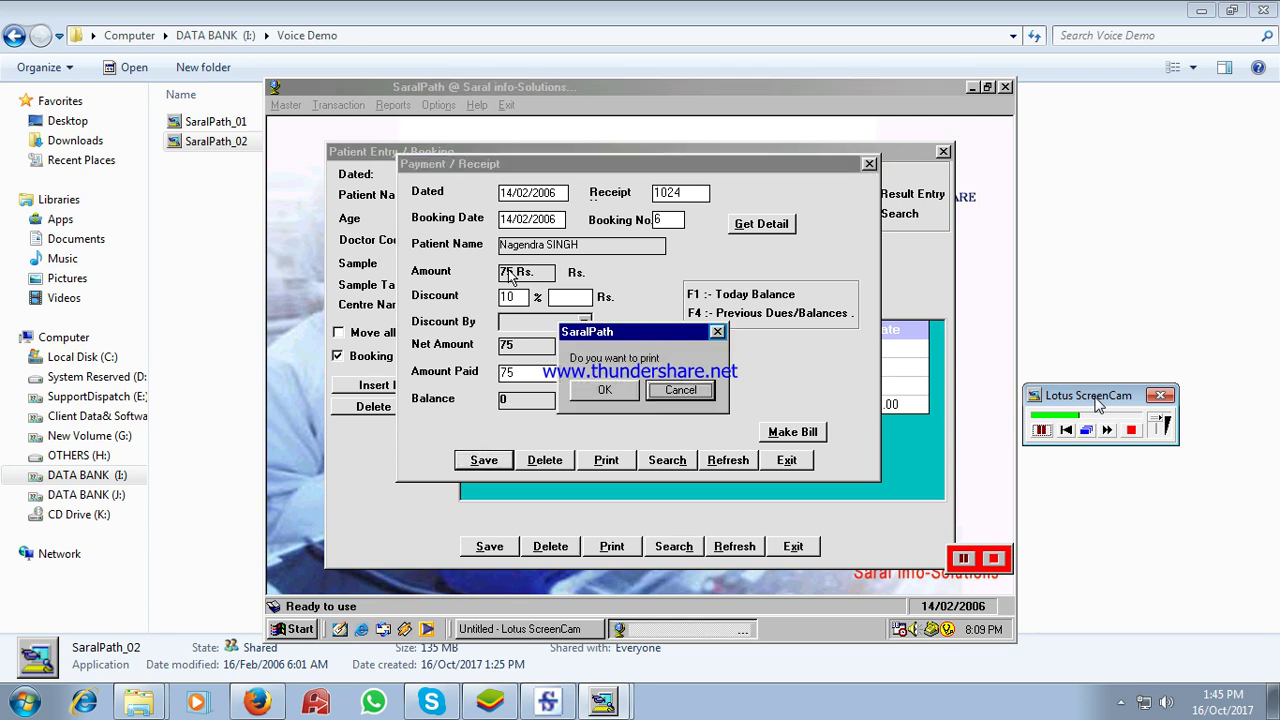
pyautogui.press('Return')
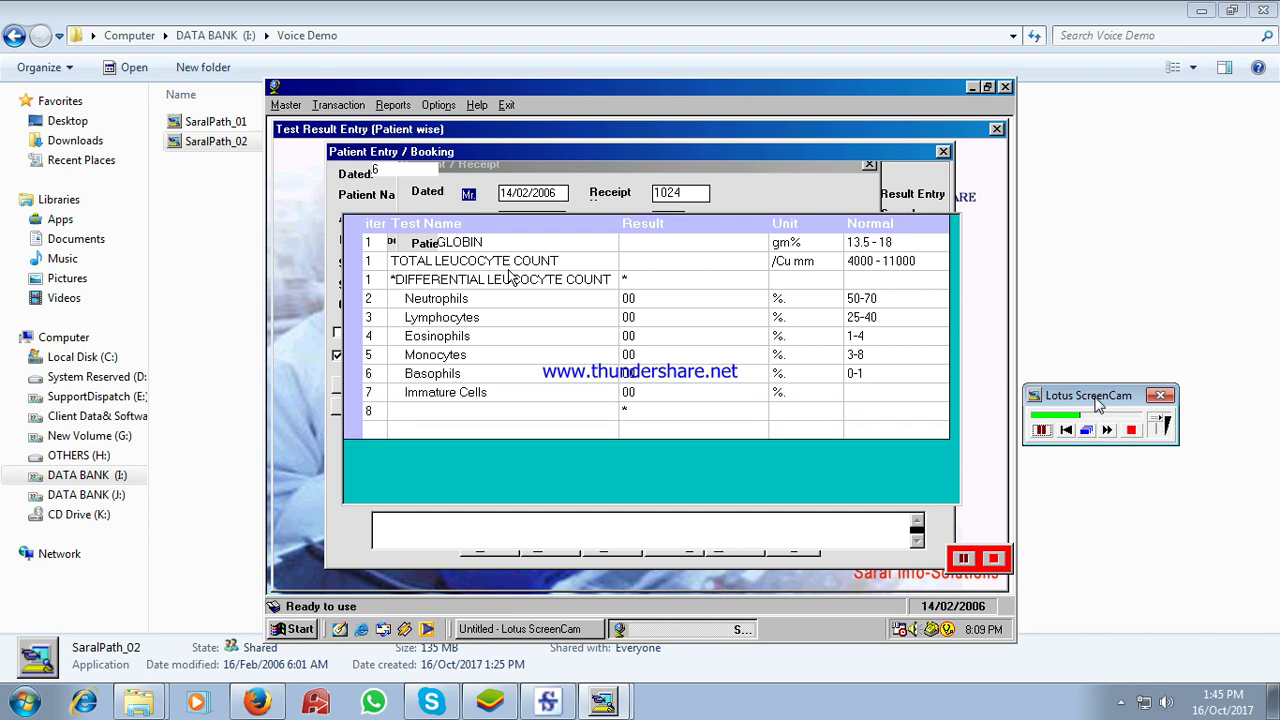
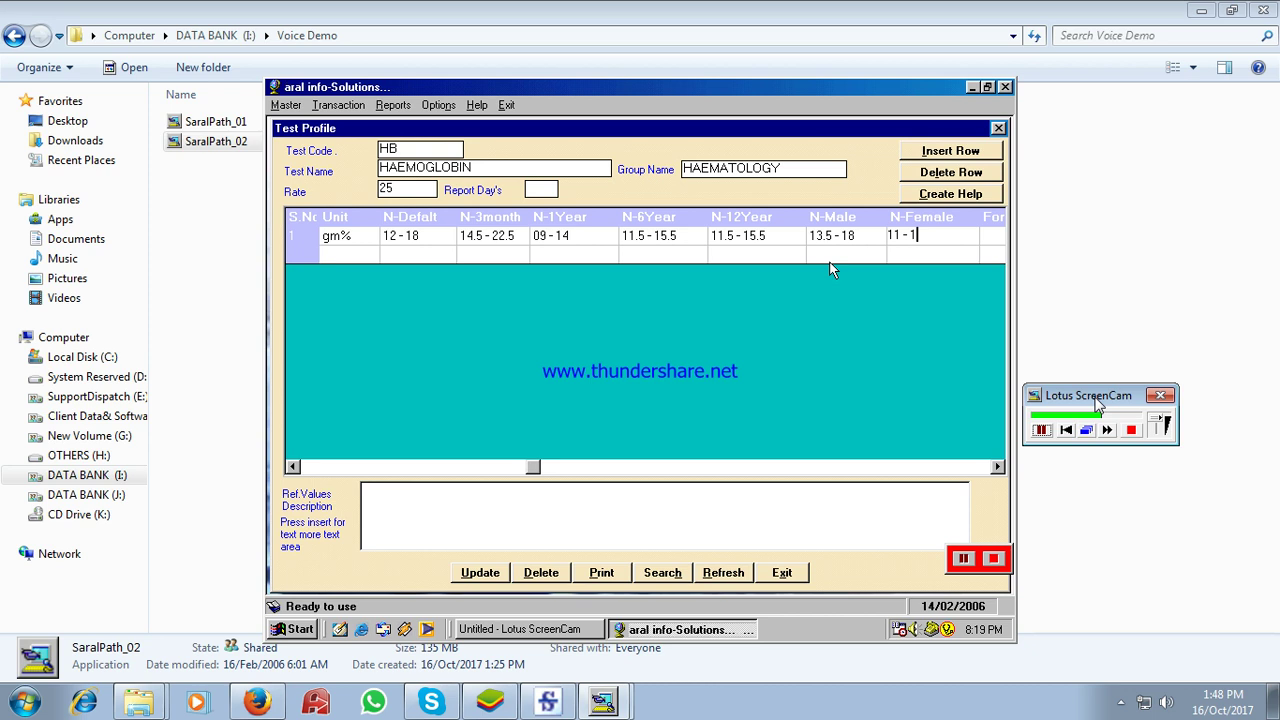
# - Correct the HB test's female normal range to 11 - 16 and update the test
pyautogui.write('16')
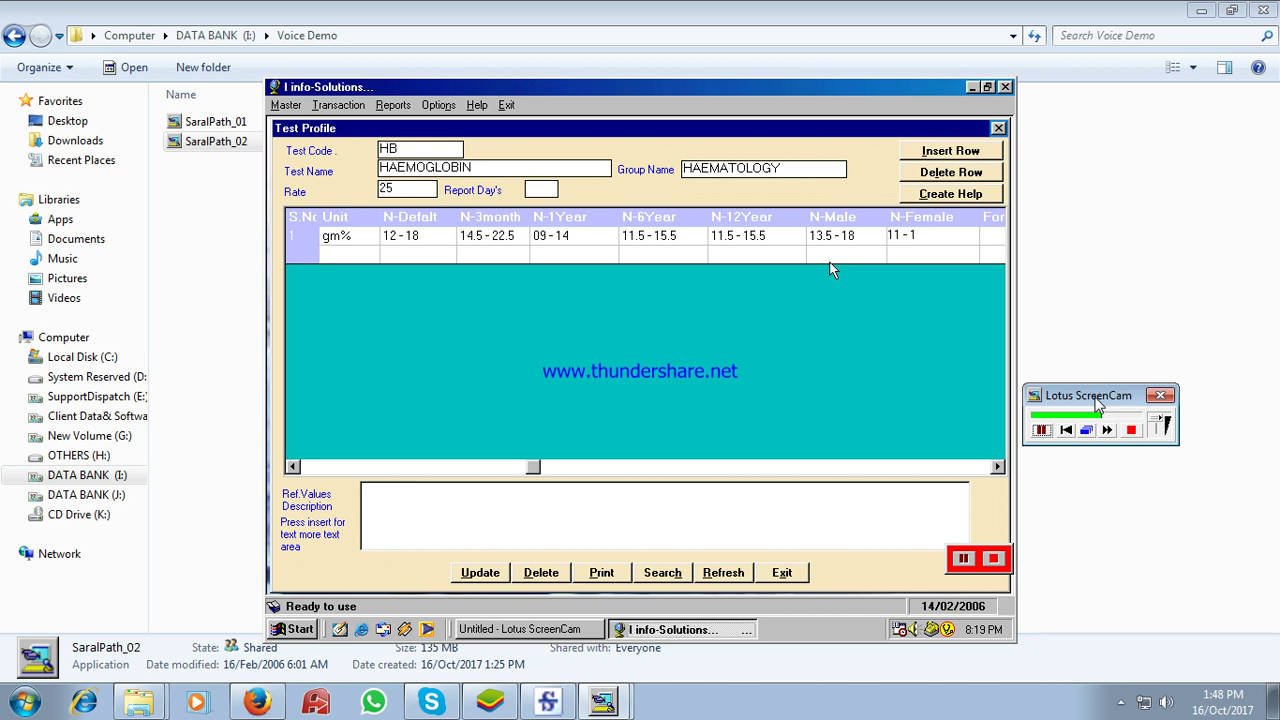
pyautogui.press('BackSpace')
pyautogui.press('BackSpace')
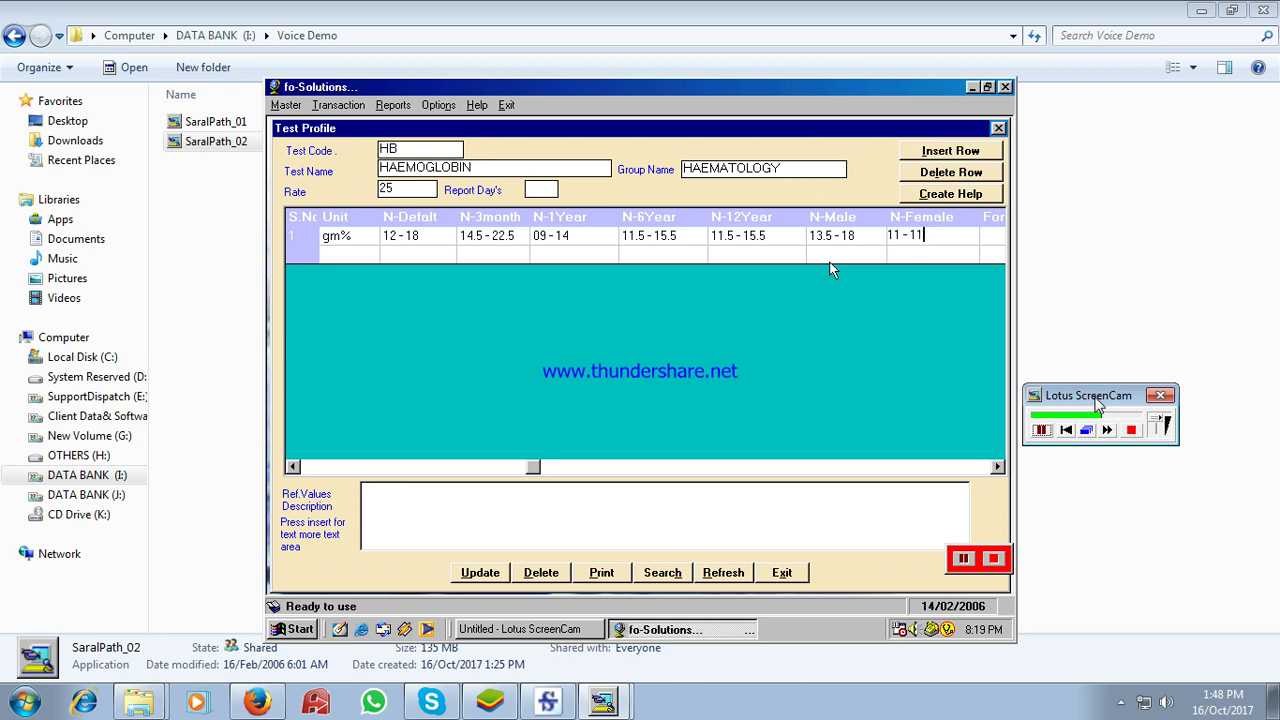
pyautogui.write('6')
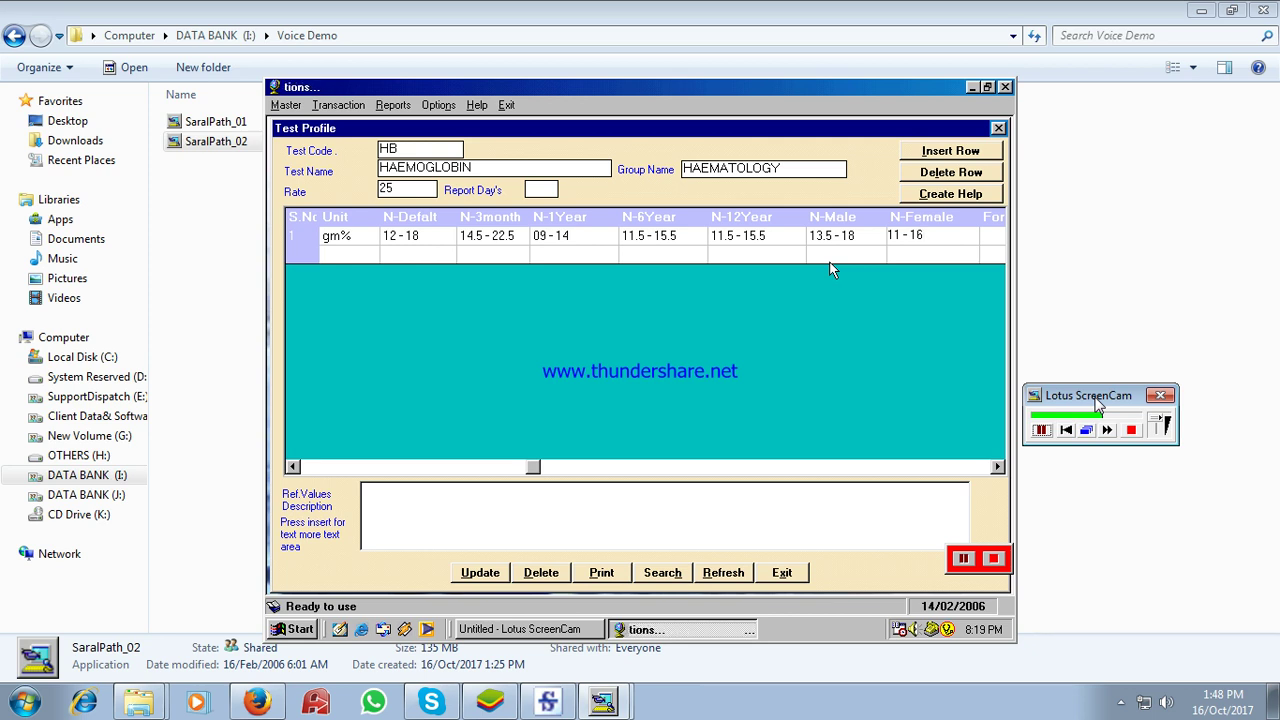
pyautogui.press('Tab')
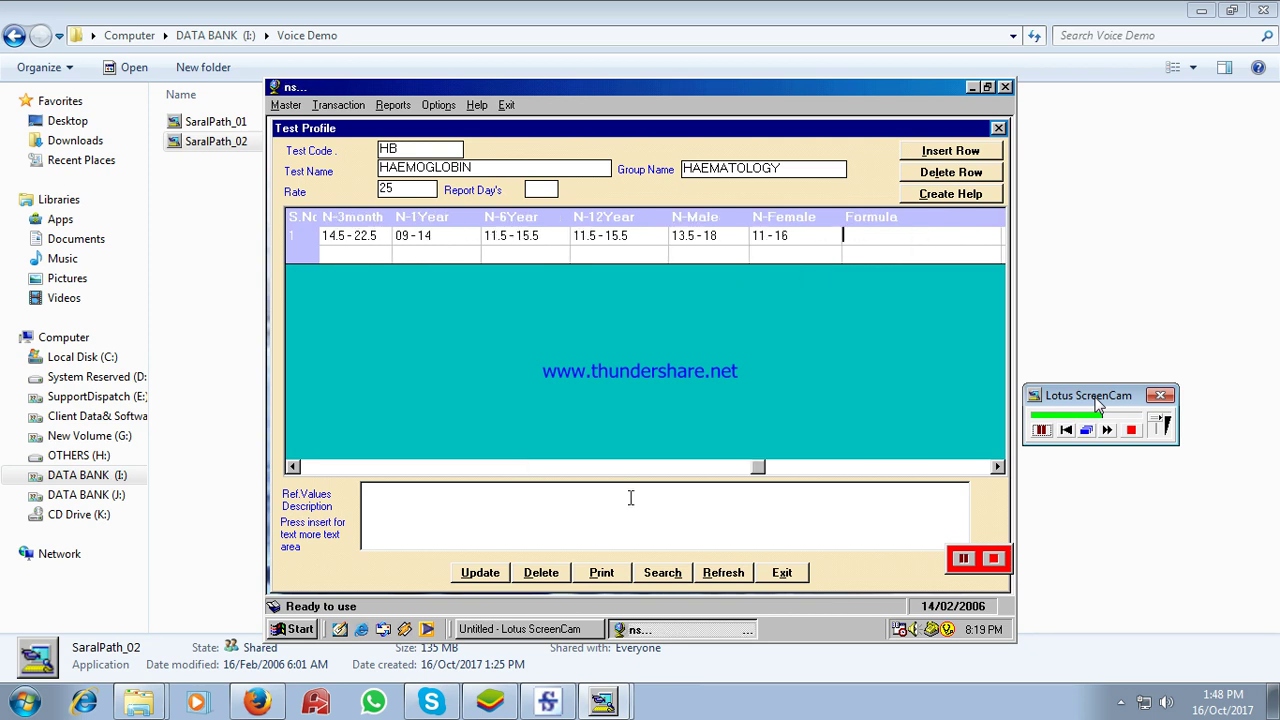
pyautogui.click(460, 578)
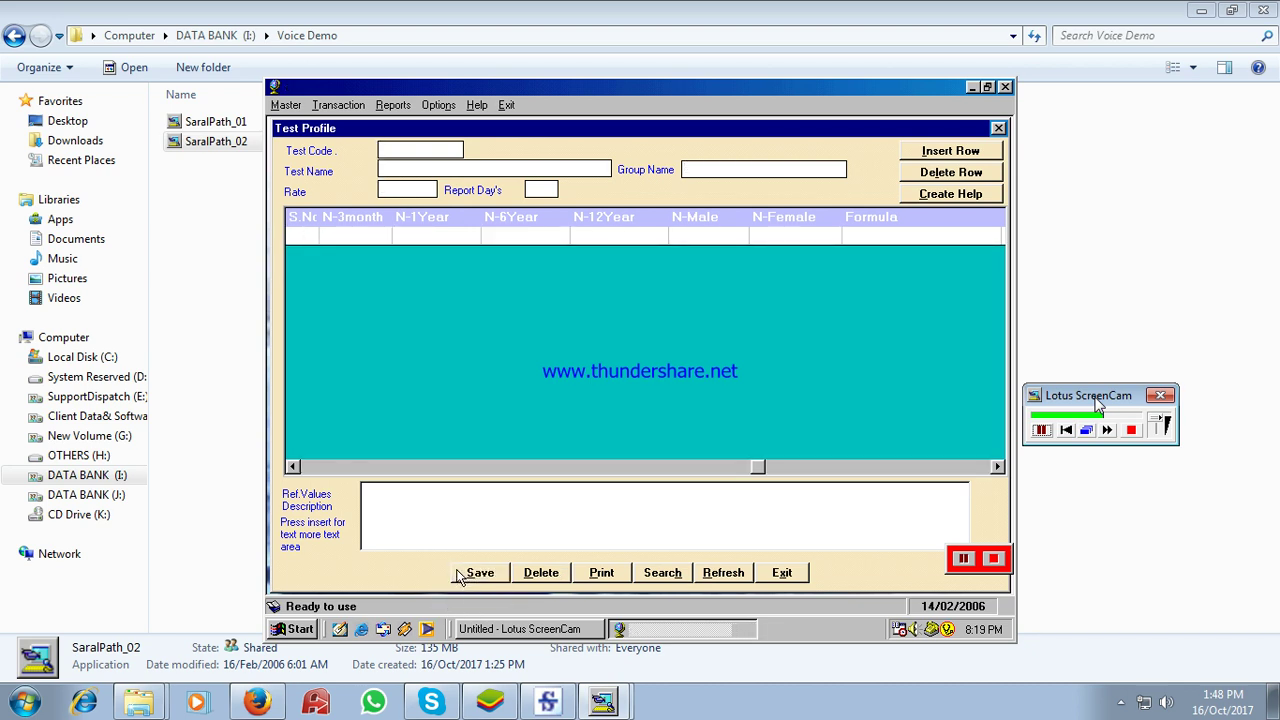
# - Reload HB to confirm the 11 - 16 female range, then close the test profile form
pyautogui.write('B')
pyautogui.press('Return')
pyautogui.press('Tab')
pyautogui.press('Return')
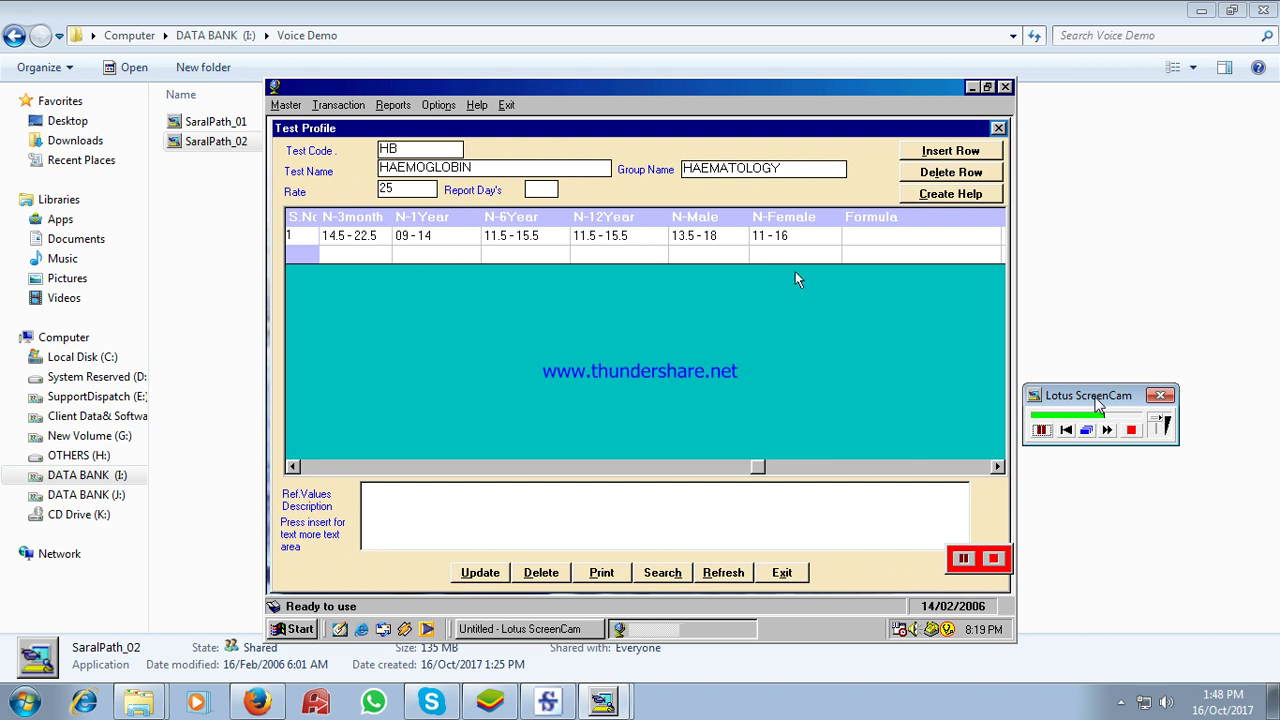
pyautogui.click(803, 236)
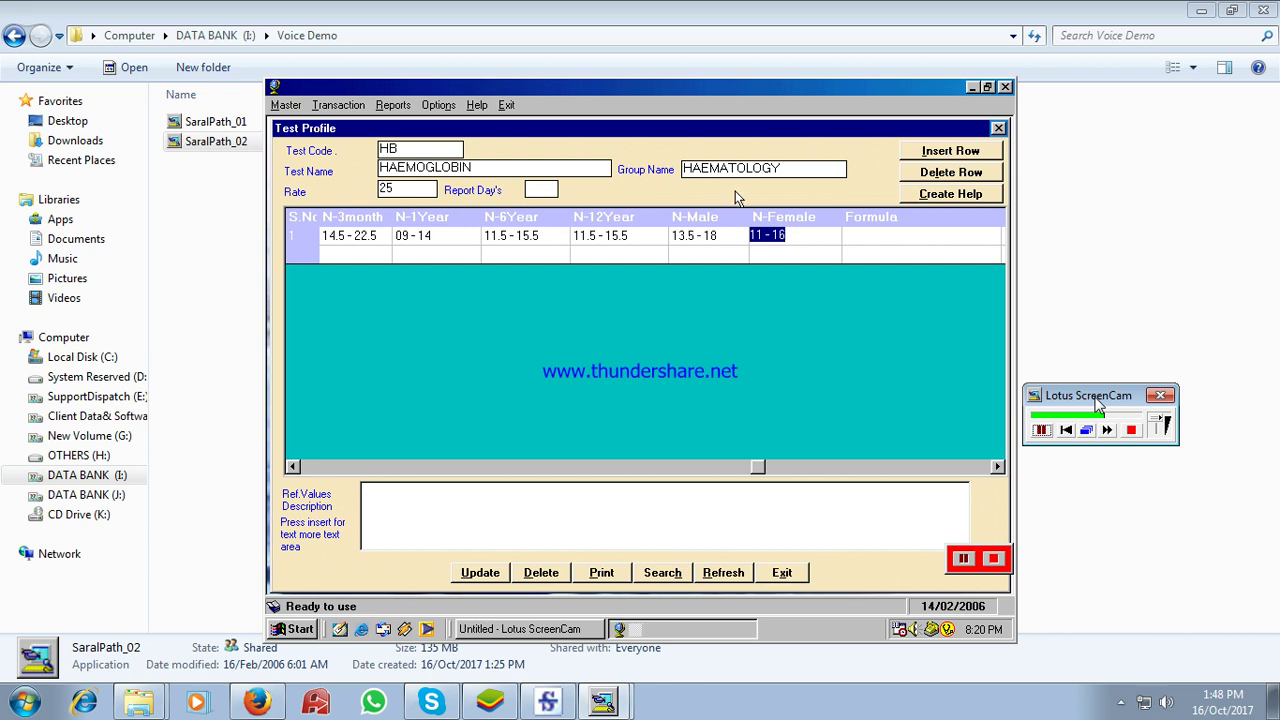
pyautogui.click(782, 576)
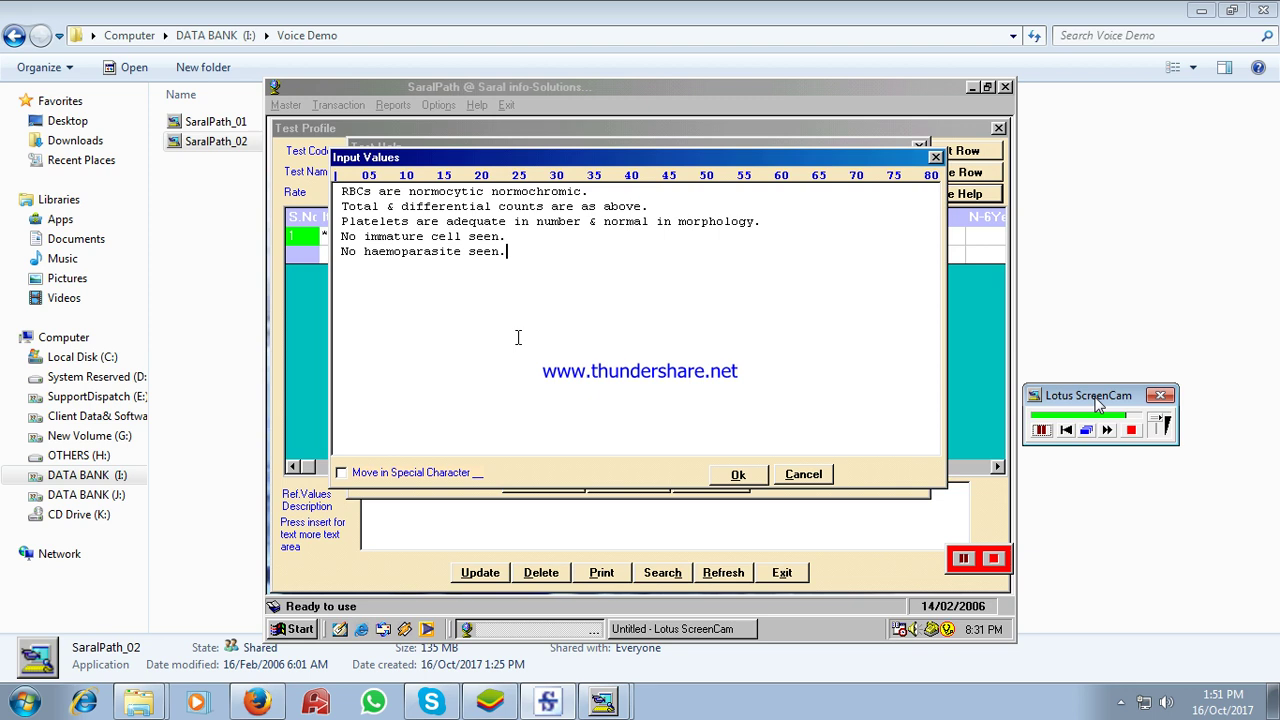
# - Close the GBP help text editor and help list, returning to the GBP test profile
pyautogui.click(811, 477)
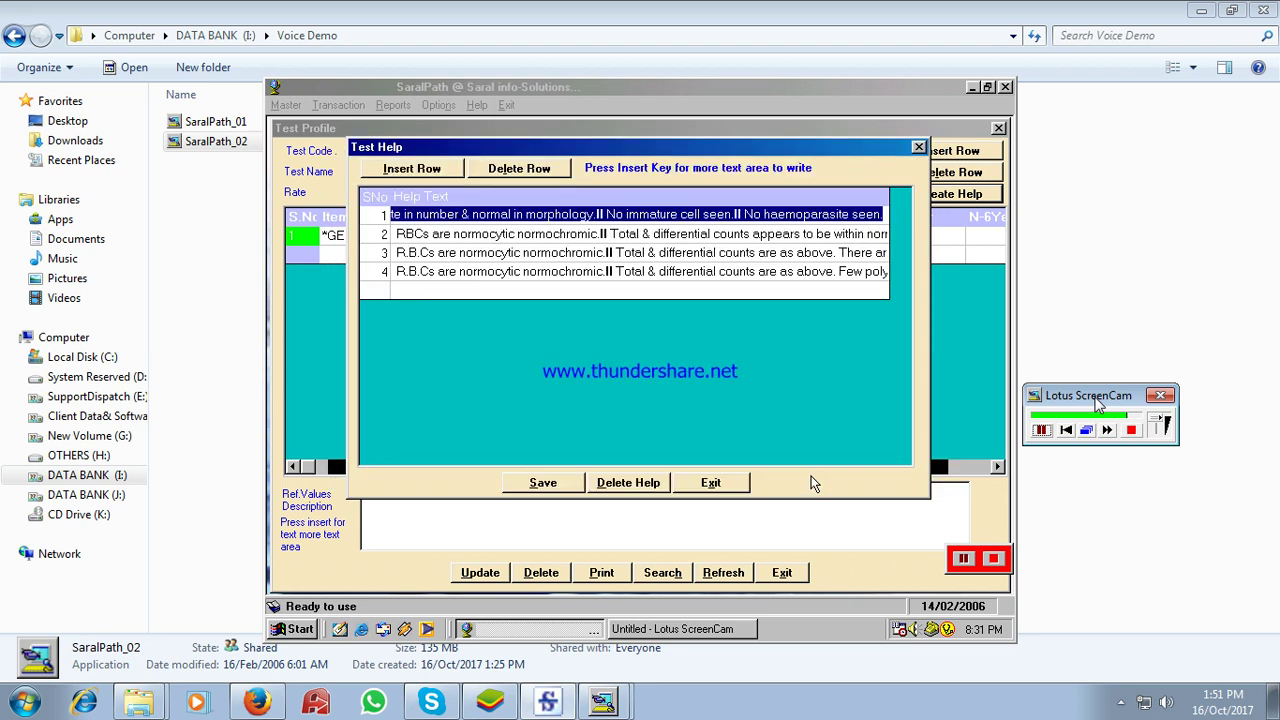
pyautogui.click(727, 484)
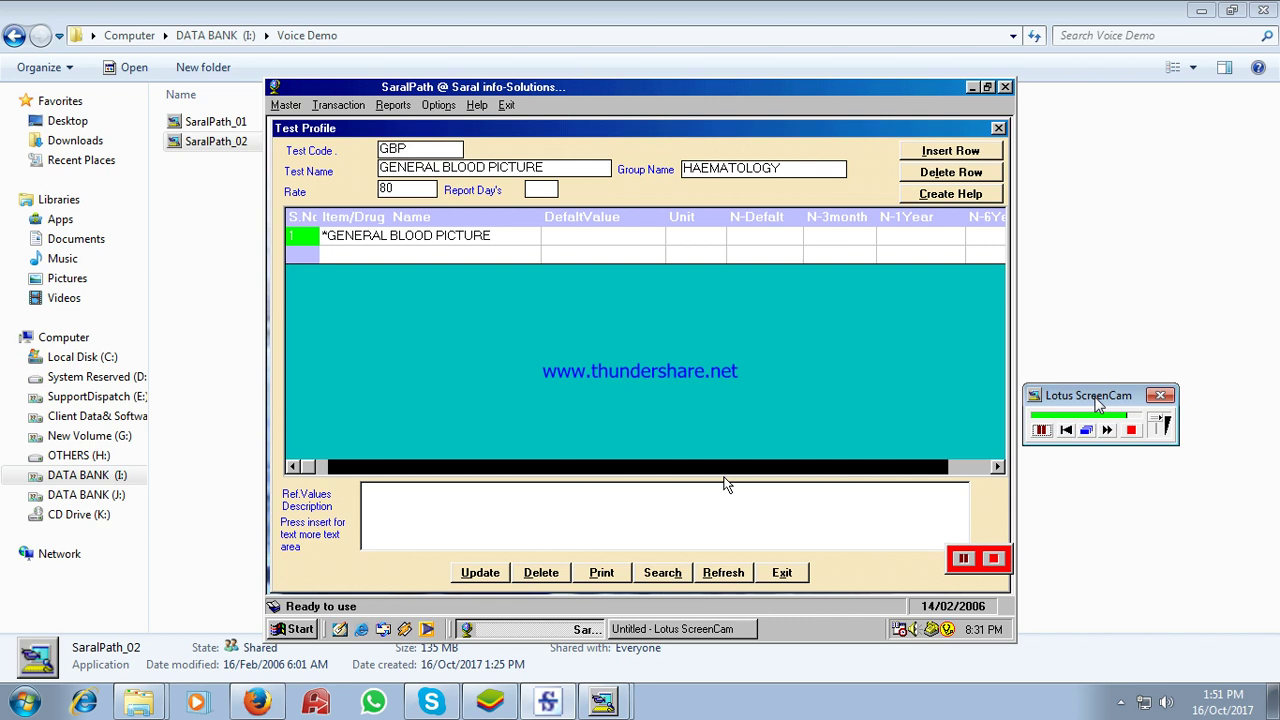
# - Clear the form and start a new test profile with code PRO
pyautogui.press('Escape')
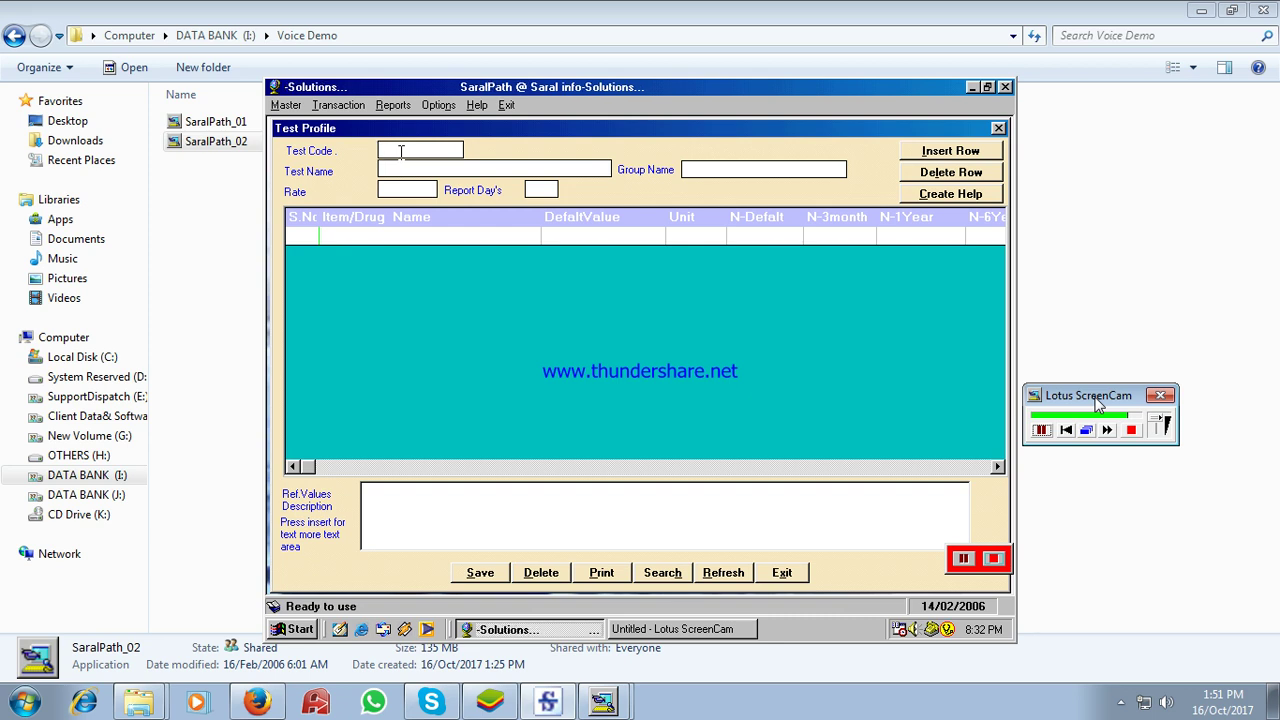
pyautogui.write('PR')
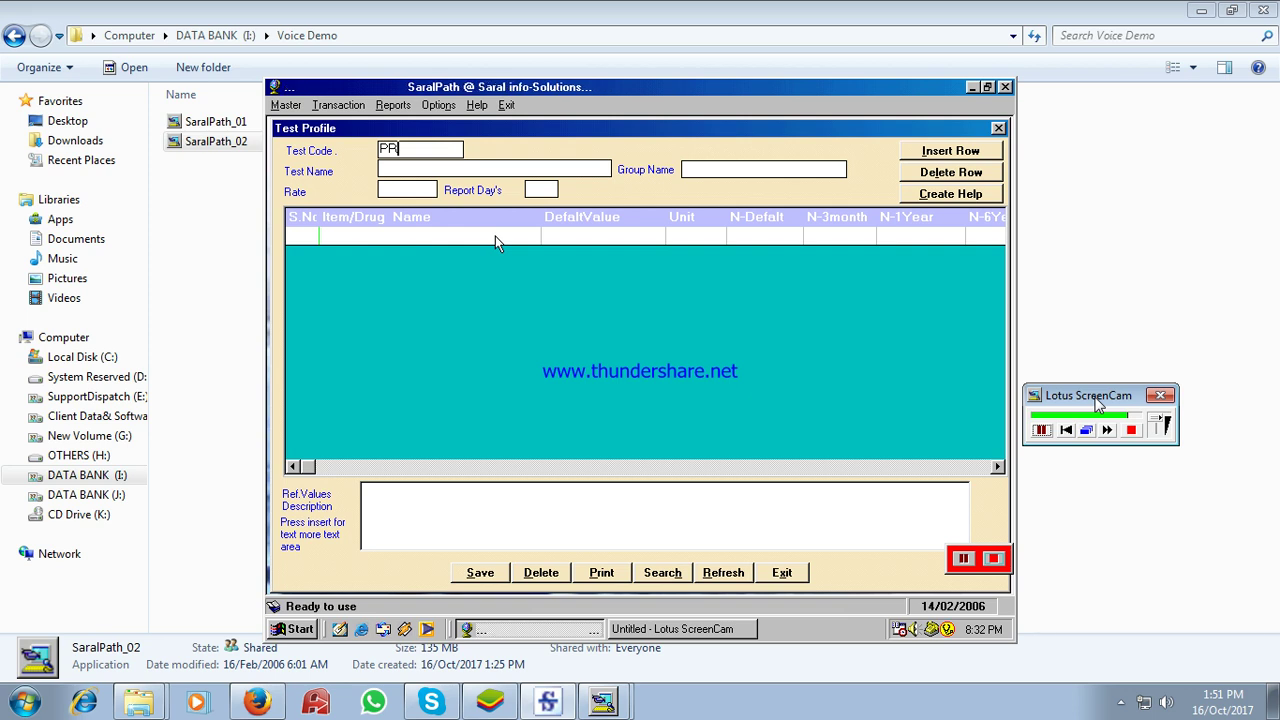
pyautogui.write('O')
pyautogui.press('Return')
pyautogui.press('Return')
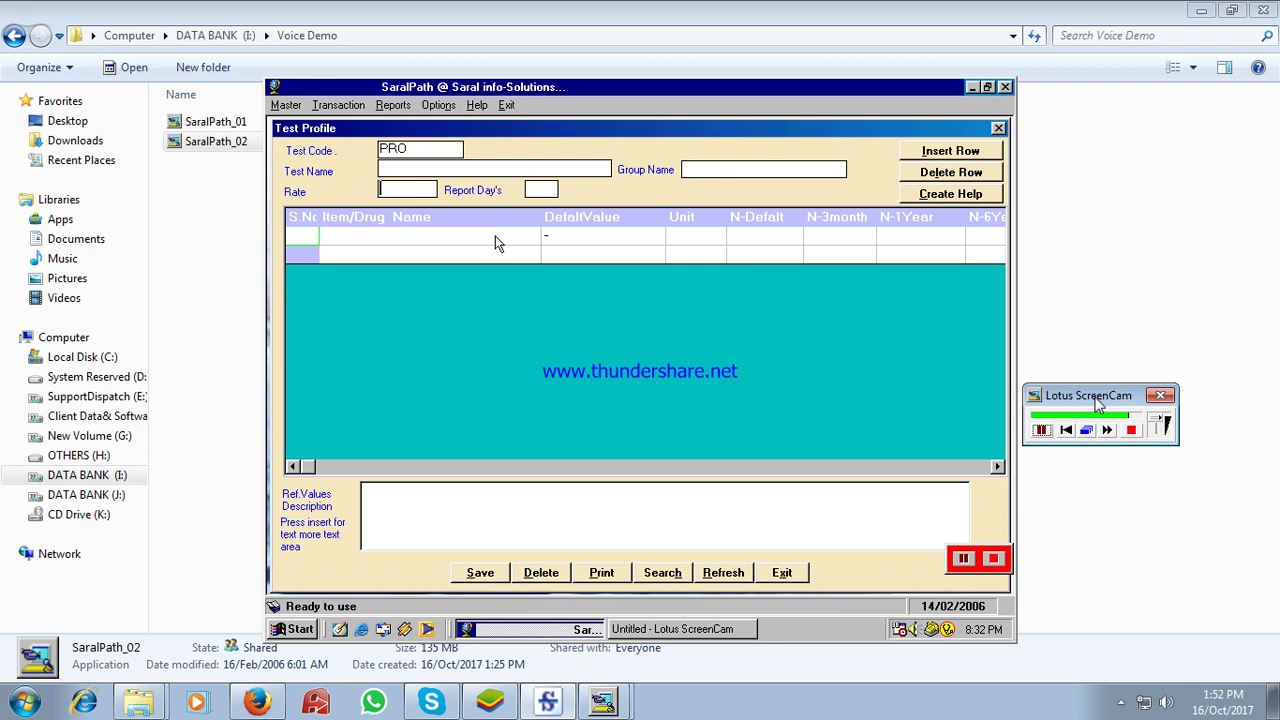
pyautogui.press('Return')
pyautogui.press('Return')
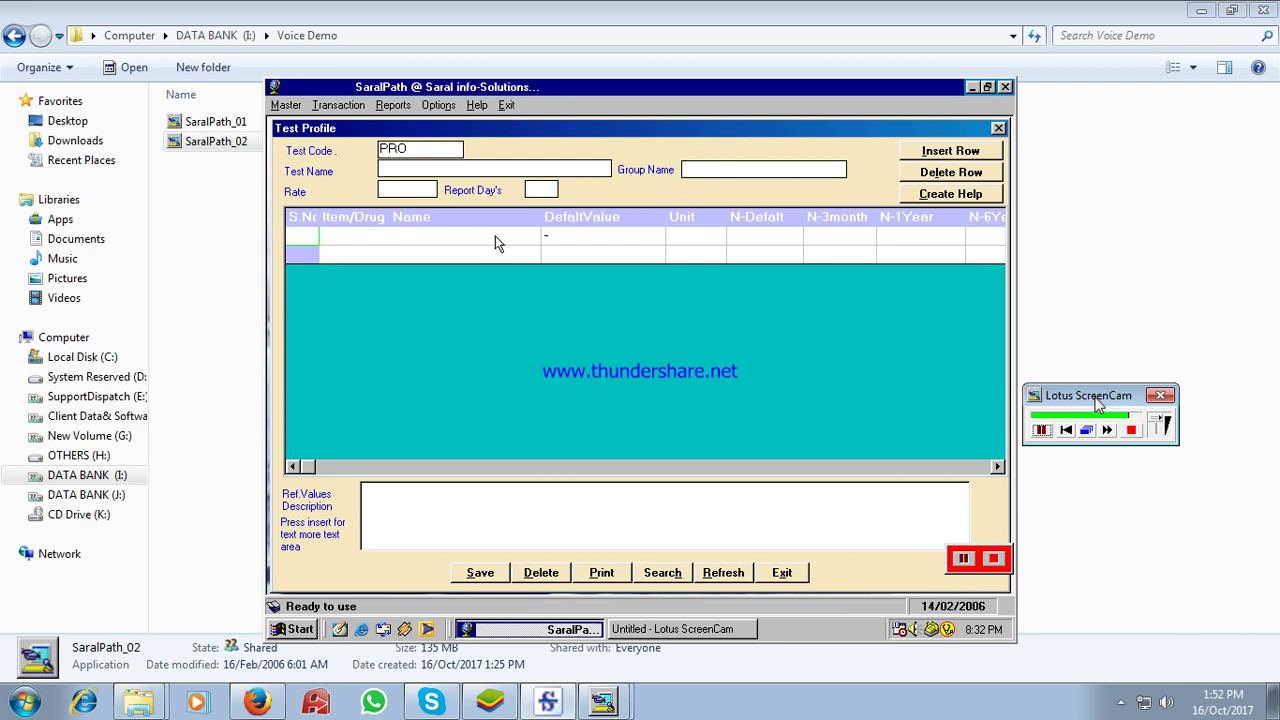
pyautogui.click(494, 228)
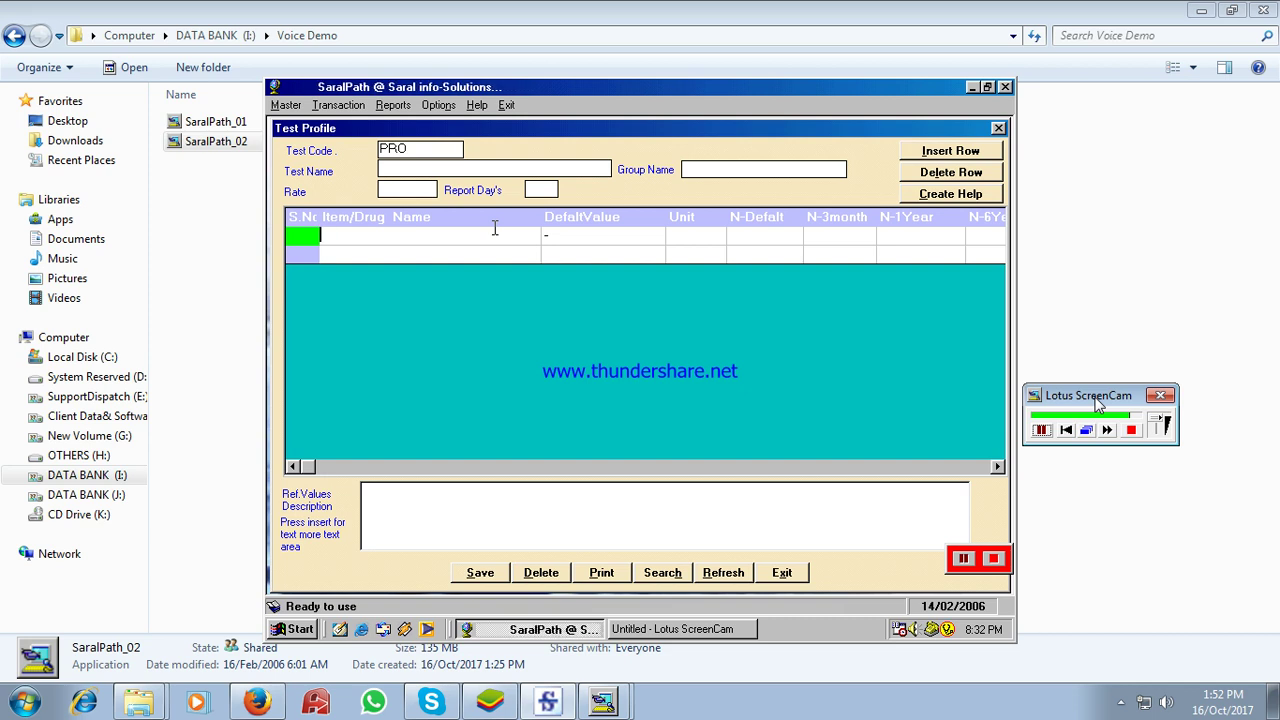
# - Add the HB, DLC and UE tests to the PRO profile, confirming each
pyautogui.write('HB')
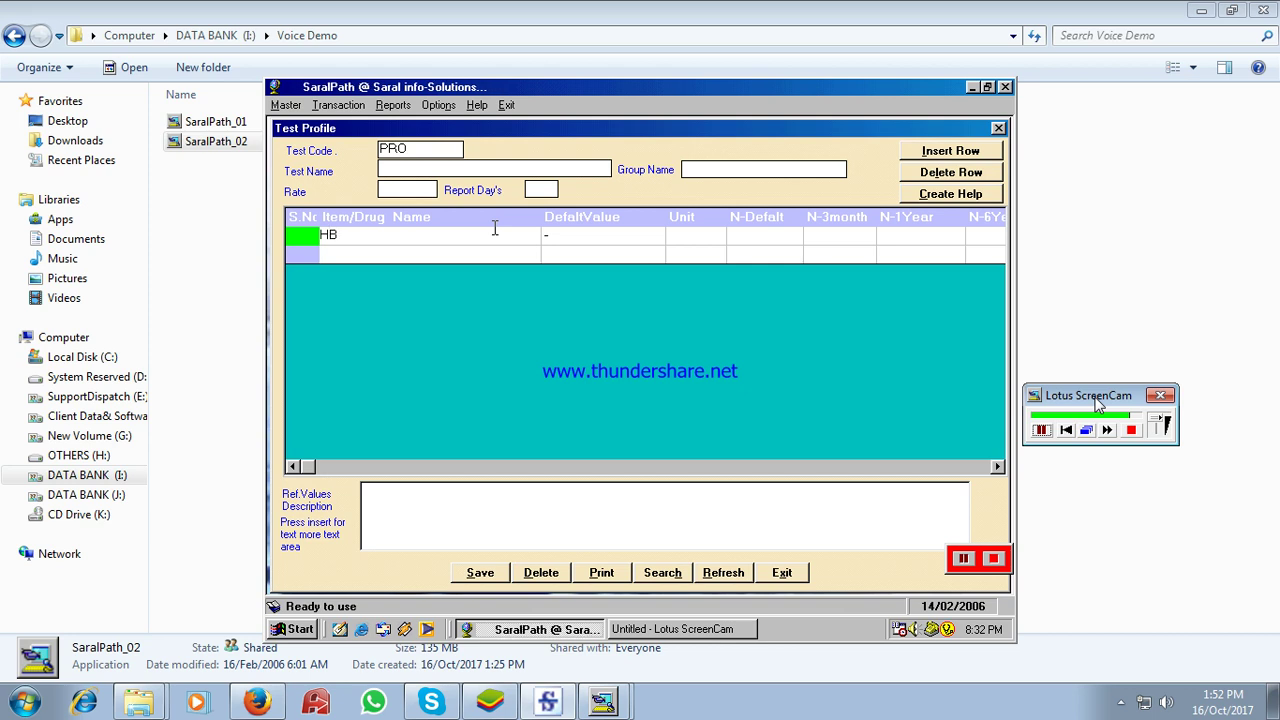
pyautogui.press('Return')
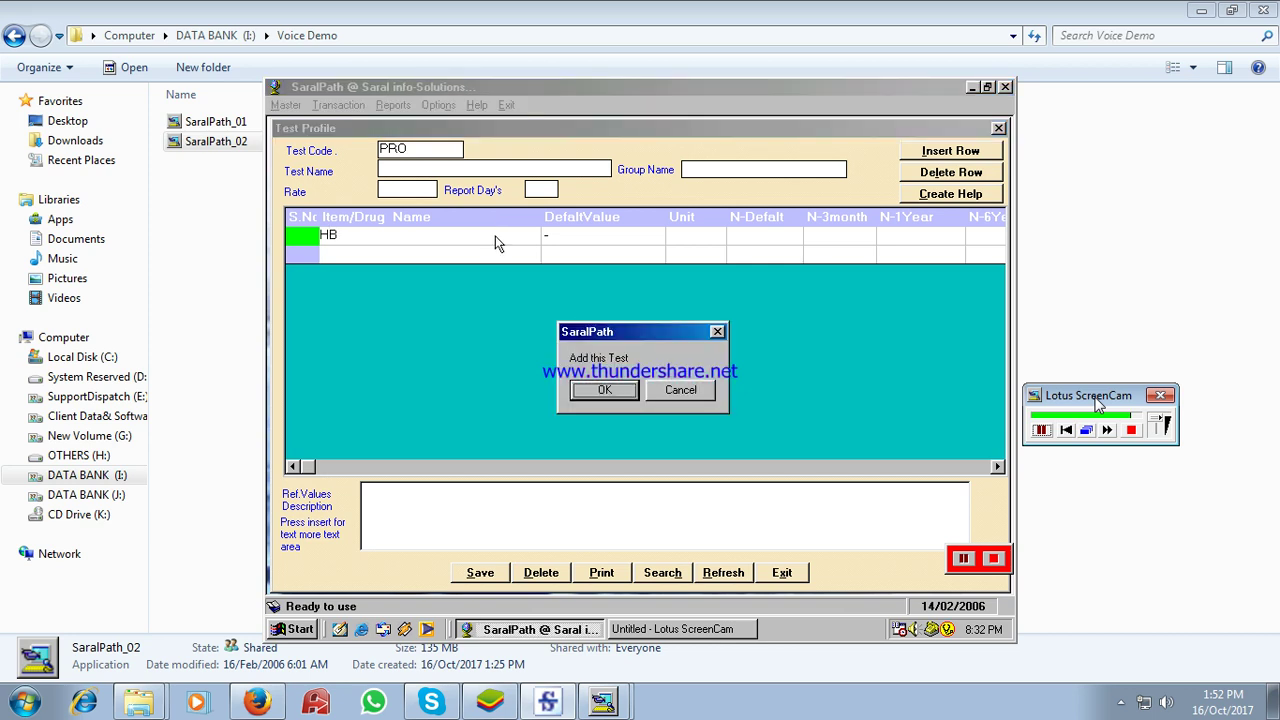
pyautogui.press('Return')
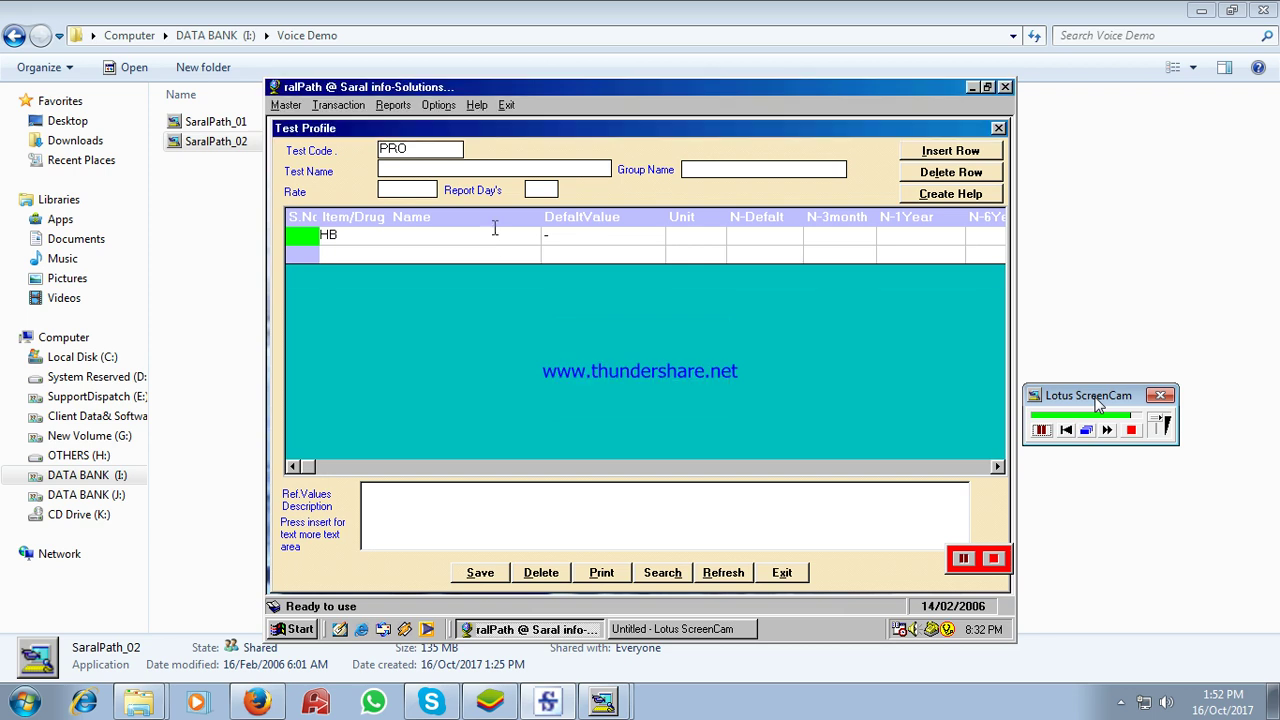
pyautogui.write('DLC')
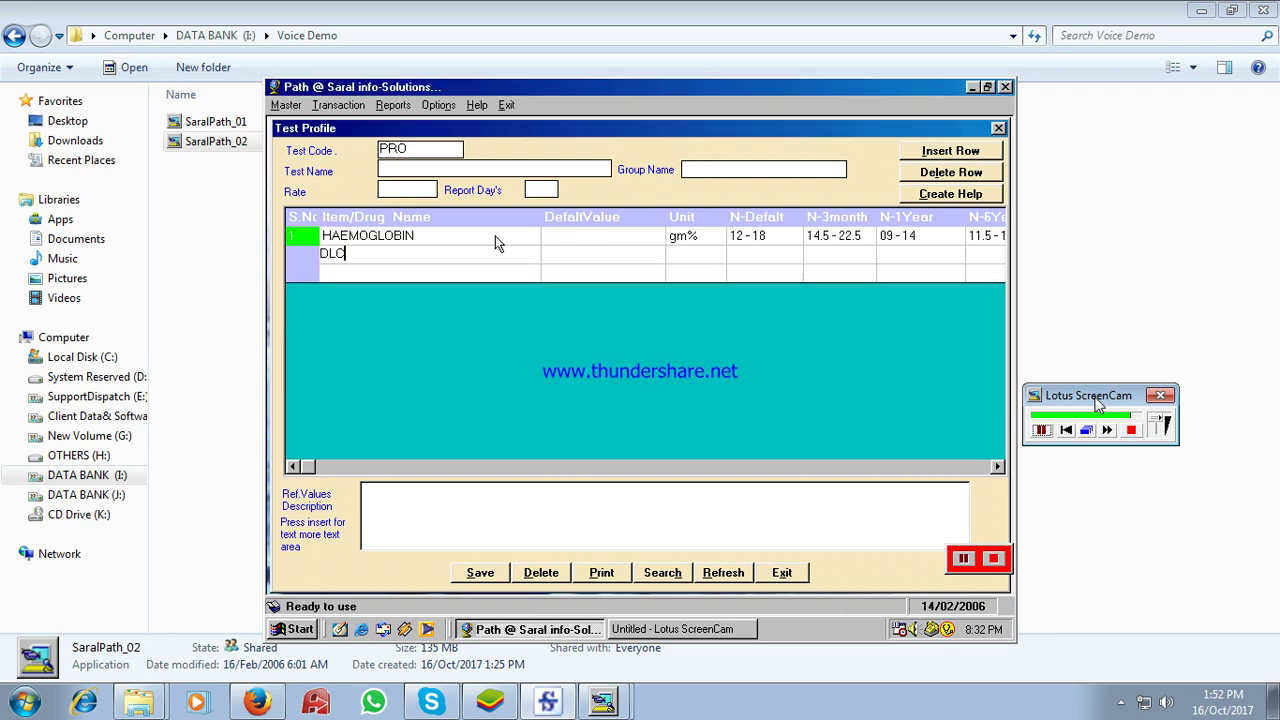
pyautogui.press('Return')
pyautogui.press('Return')
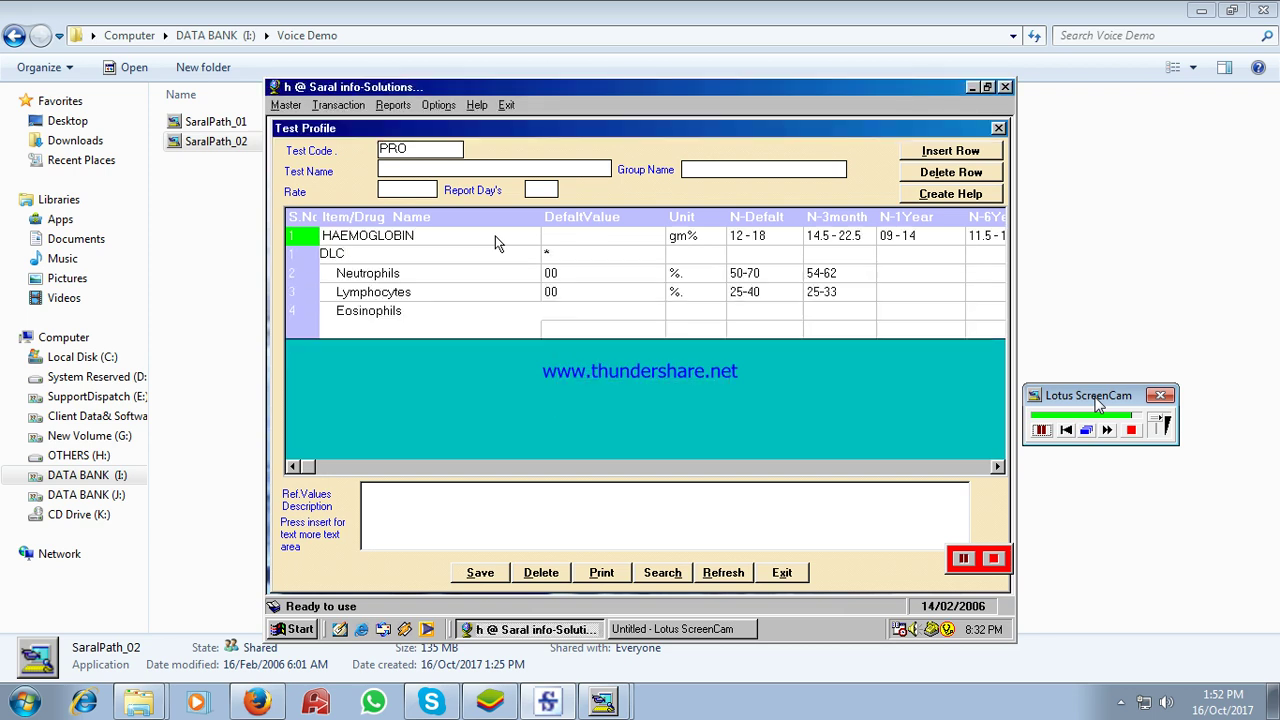
pyautogui.write('UE')
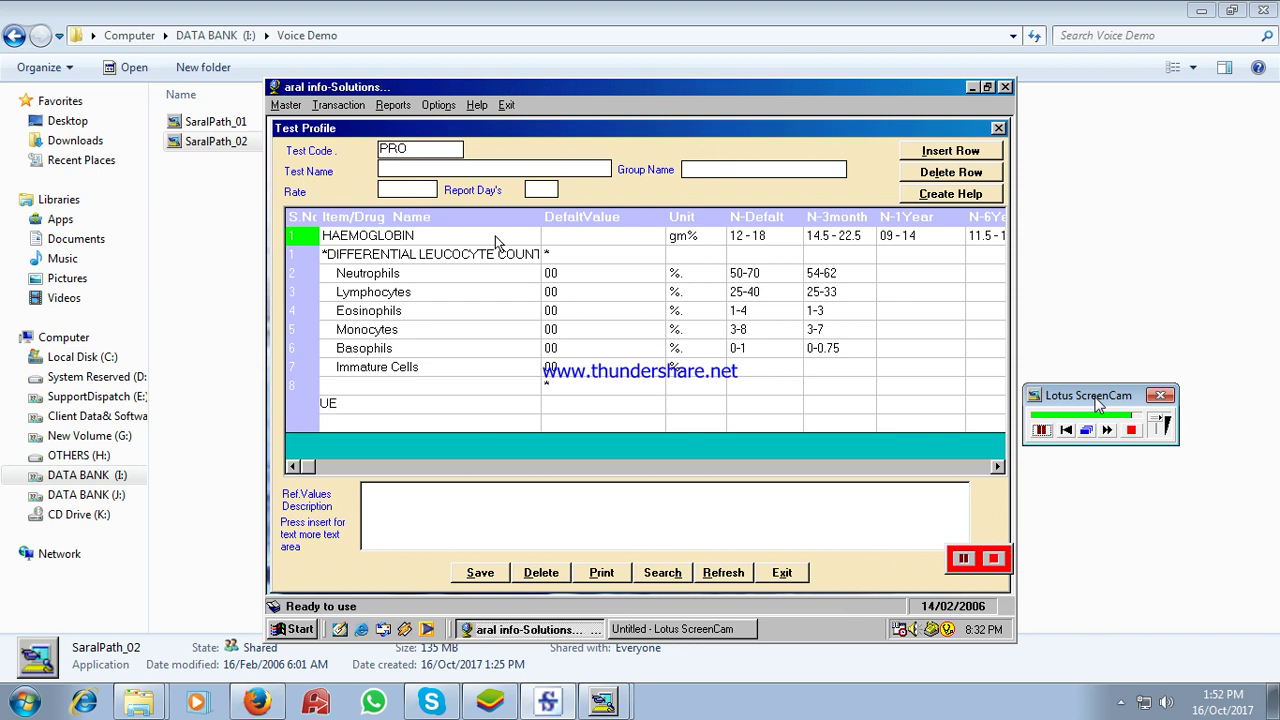
pyautogui.press('Return')
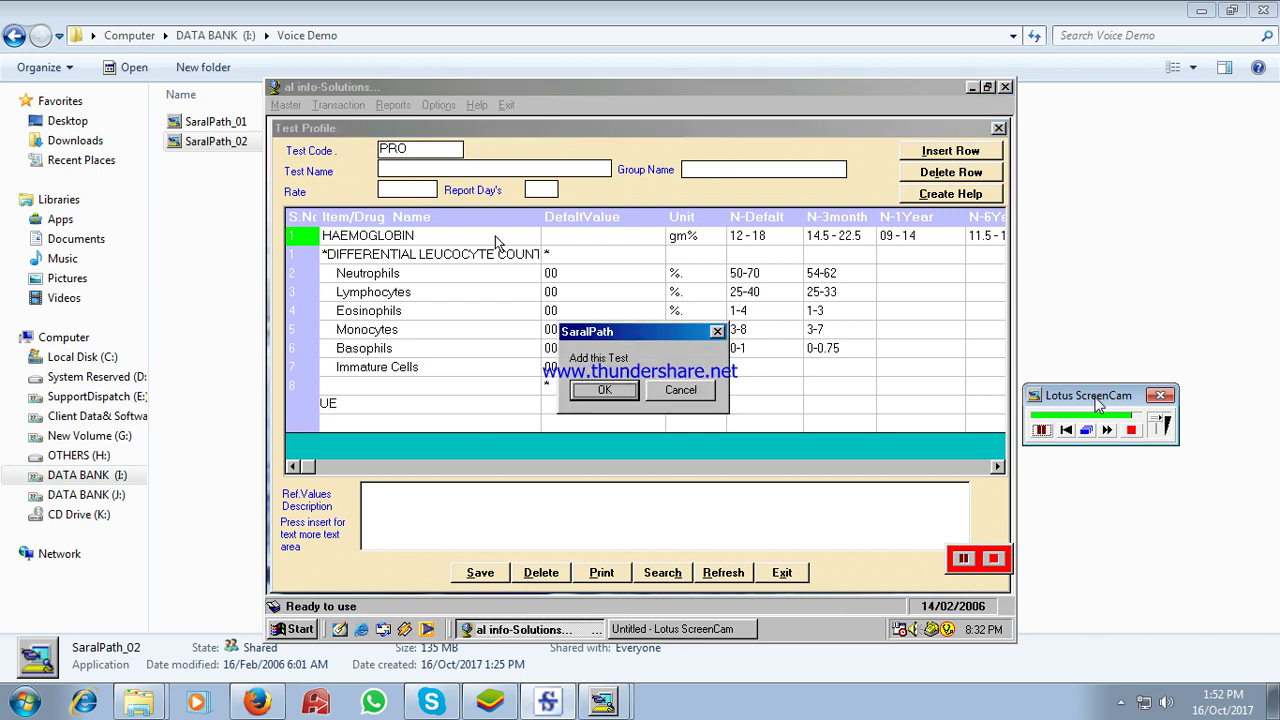
pyautogui.press('Return')
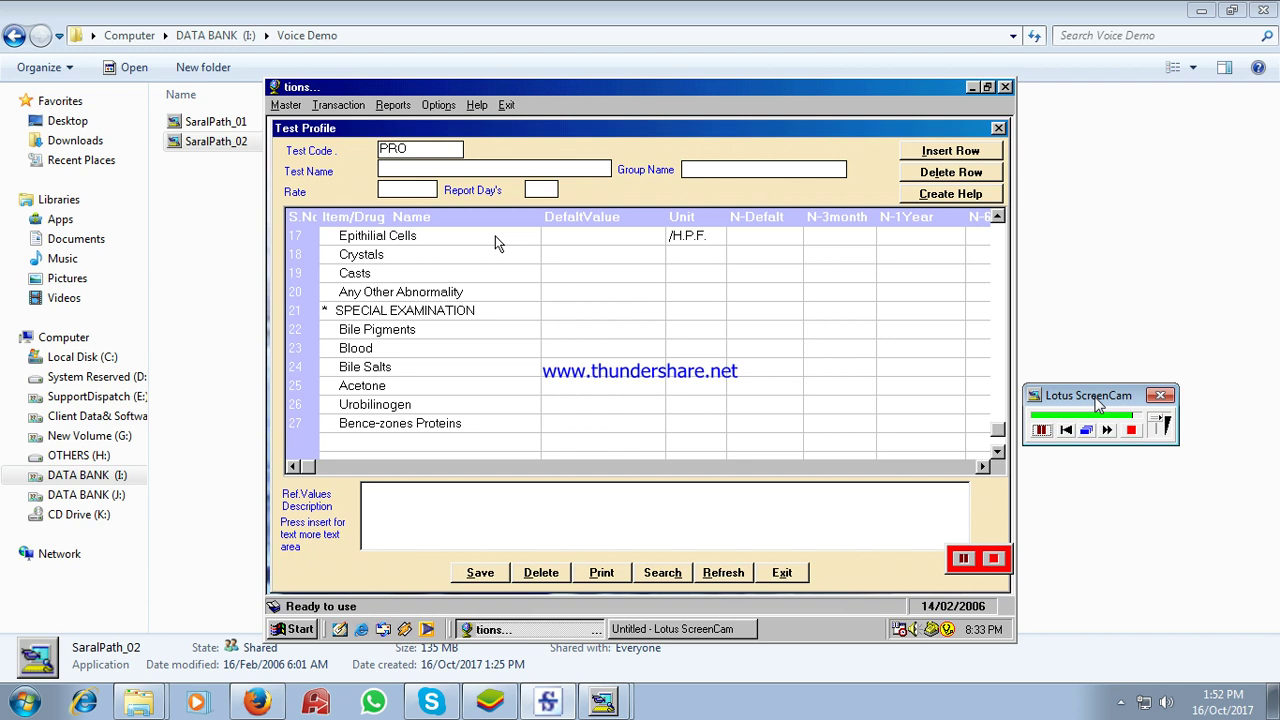
# - Save the PRO profile over the existing entry and reload PRO to verify its tests
pyautogui.click(497, 578)
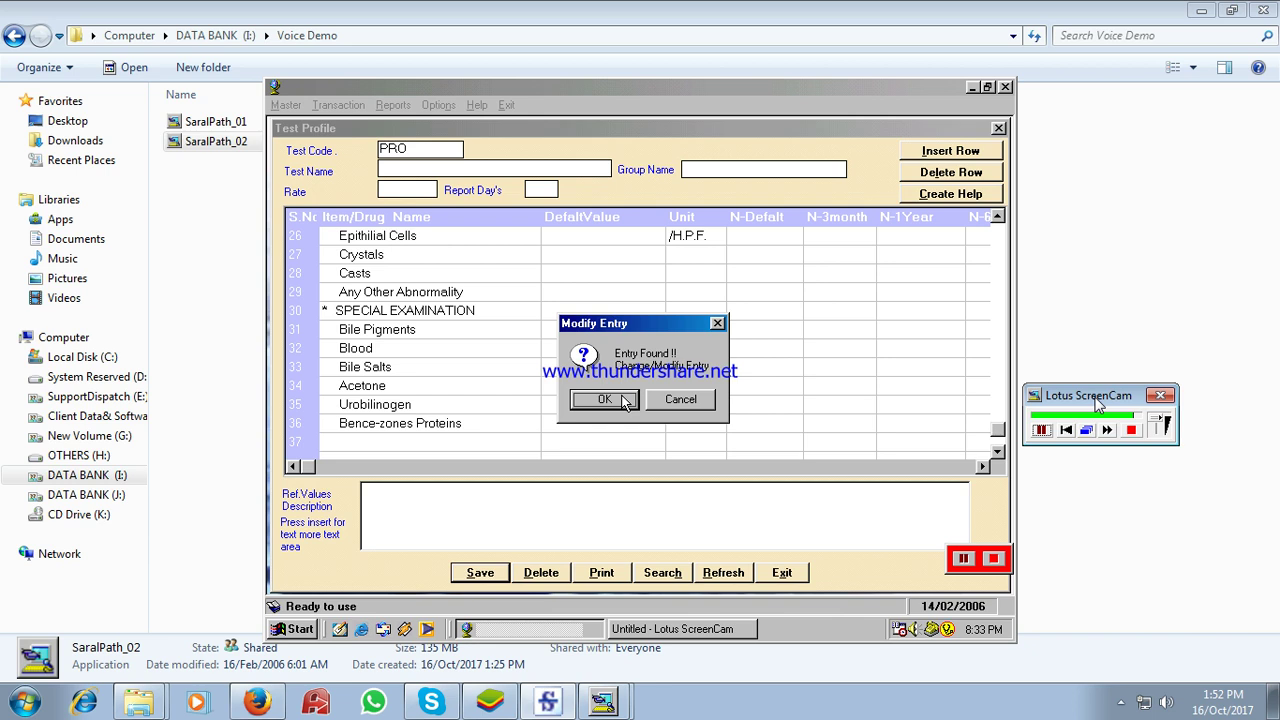
pyautogui.click(605, 399)
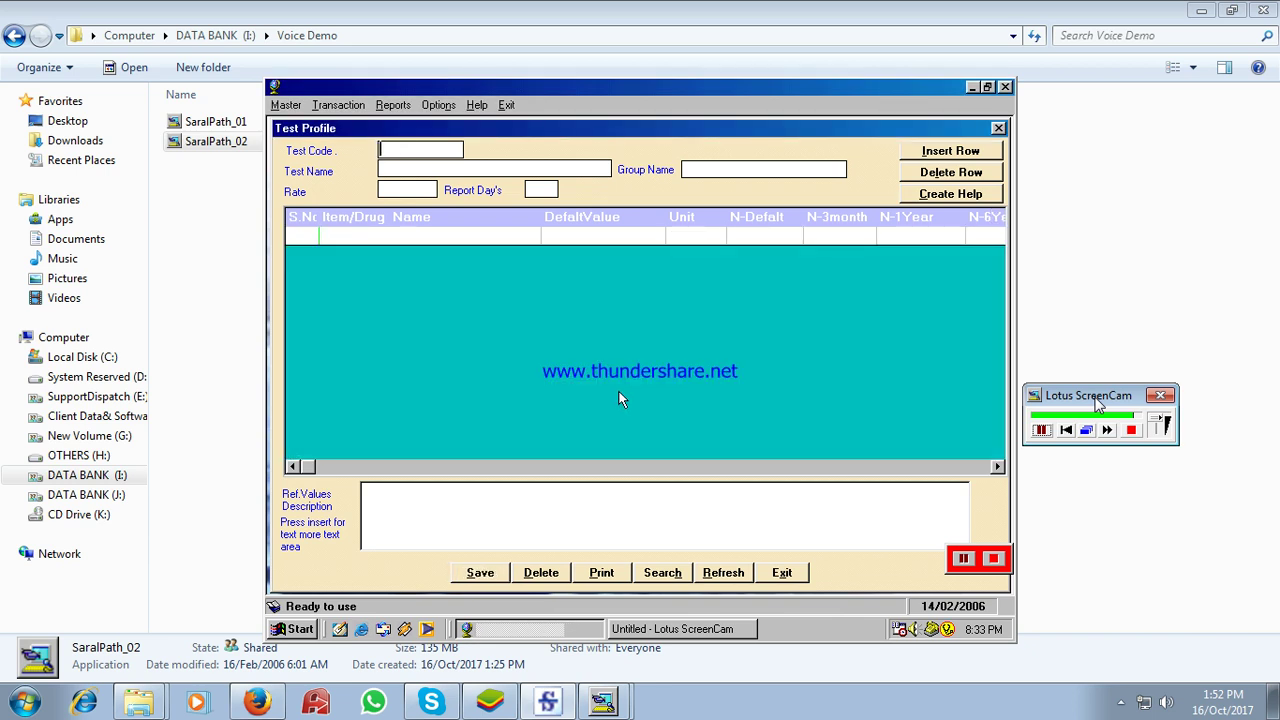
pyautogui.write('PRO')
pyautogui.press('Return')
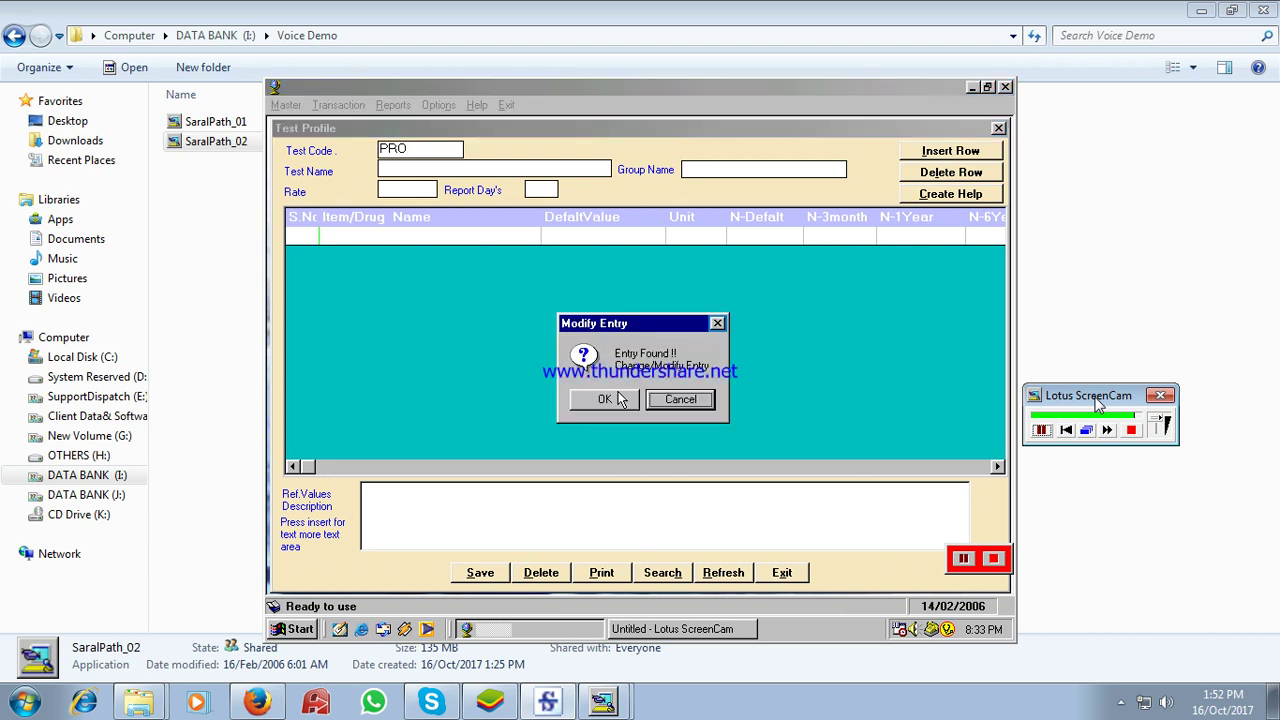
pyautogui.click(605, 399)
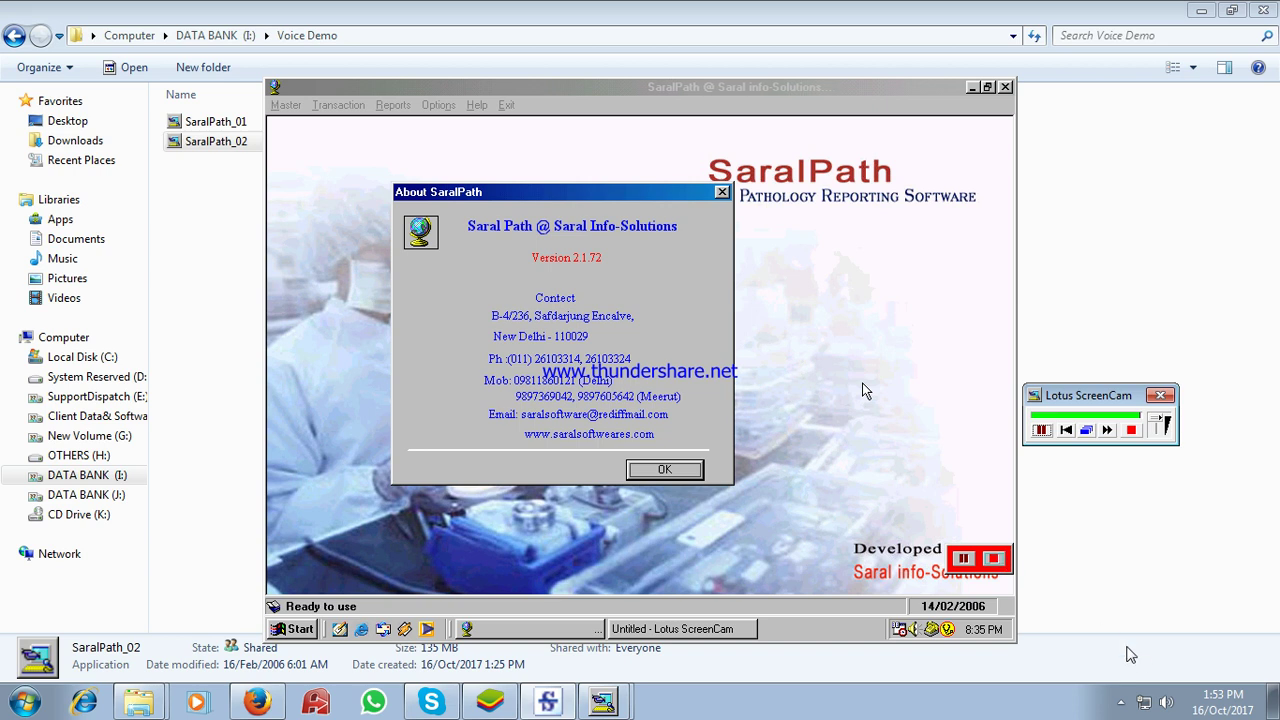
# - Bring up the Free Screen Recorder window from the hidden tray icons
pyautogui.click(1121, 703)
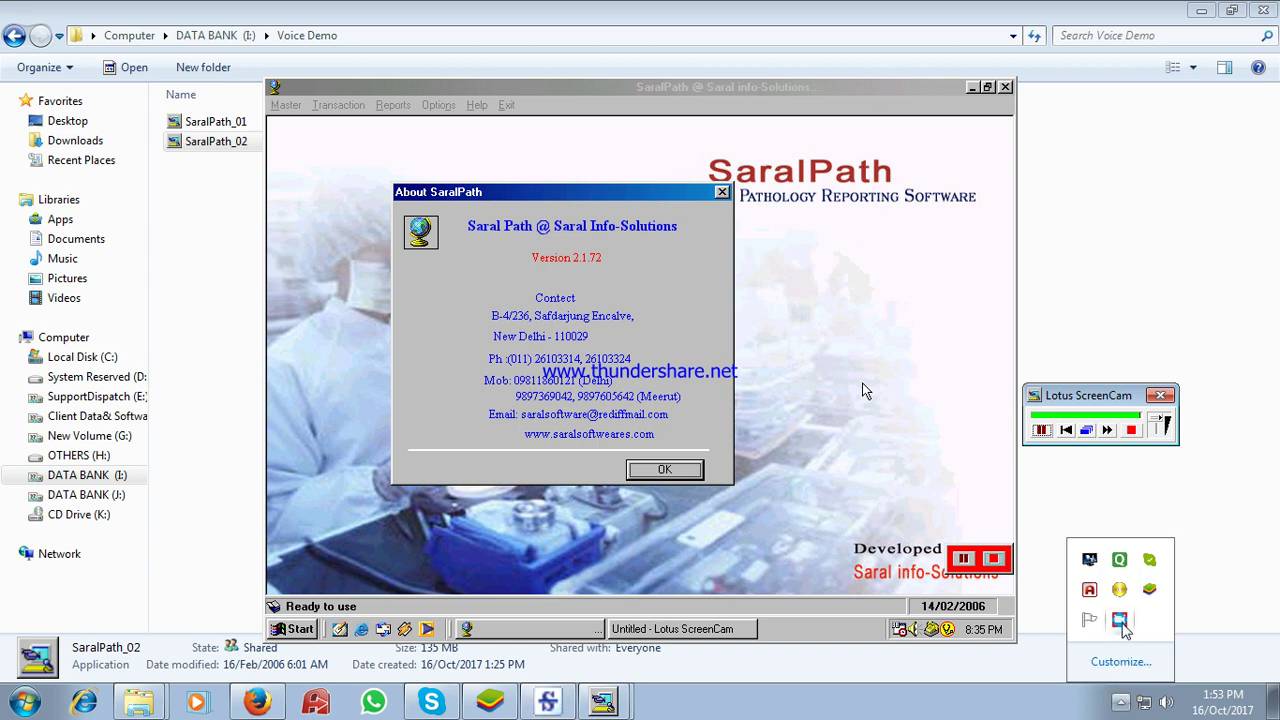
pyautogui.click(1120, 622)
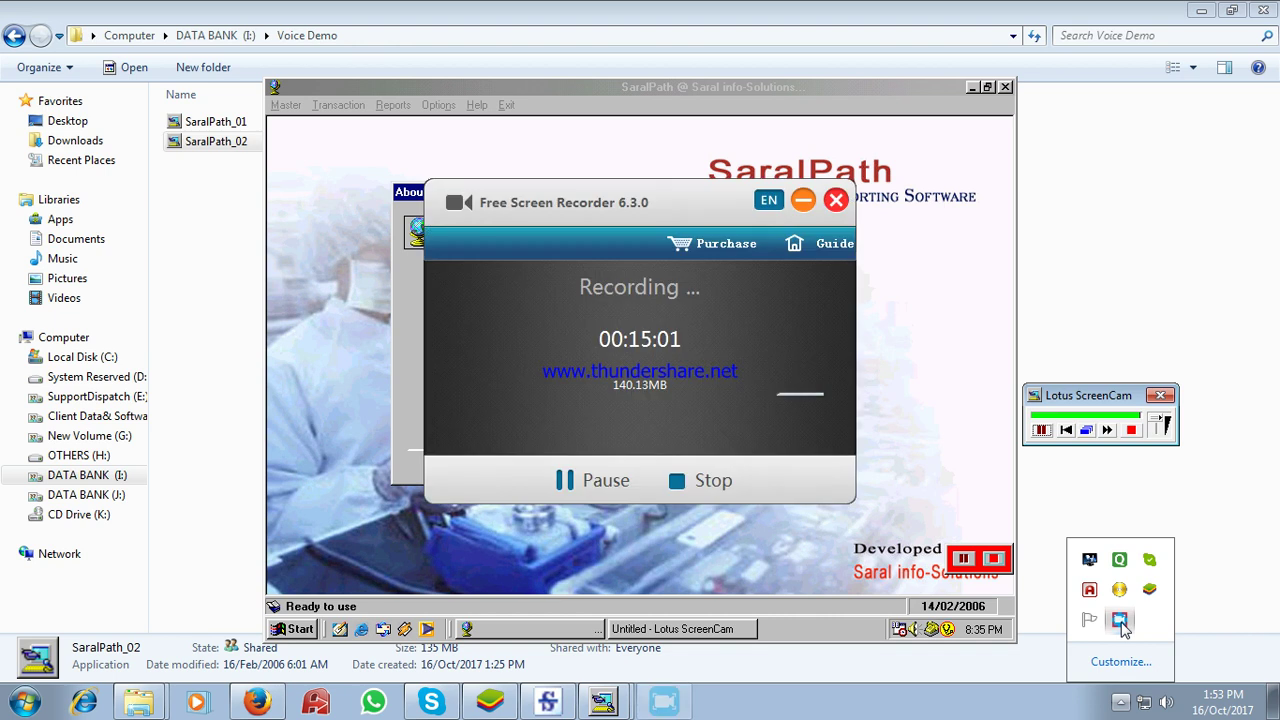